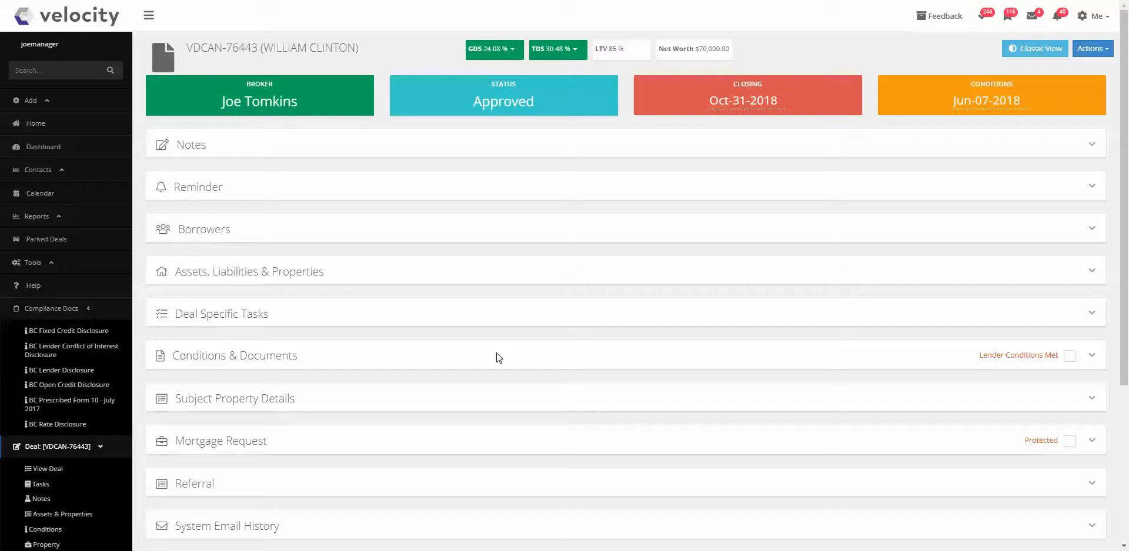
Review the Subject Property Details section of the deal, then collapse it.
click(469, 398)
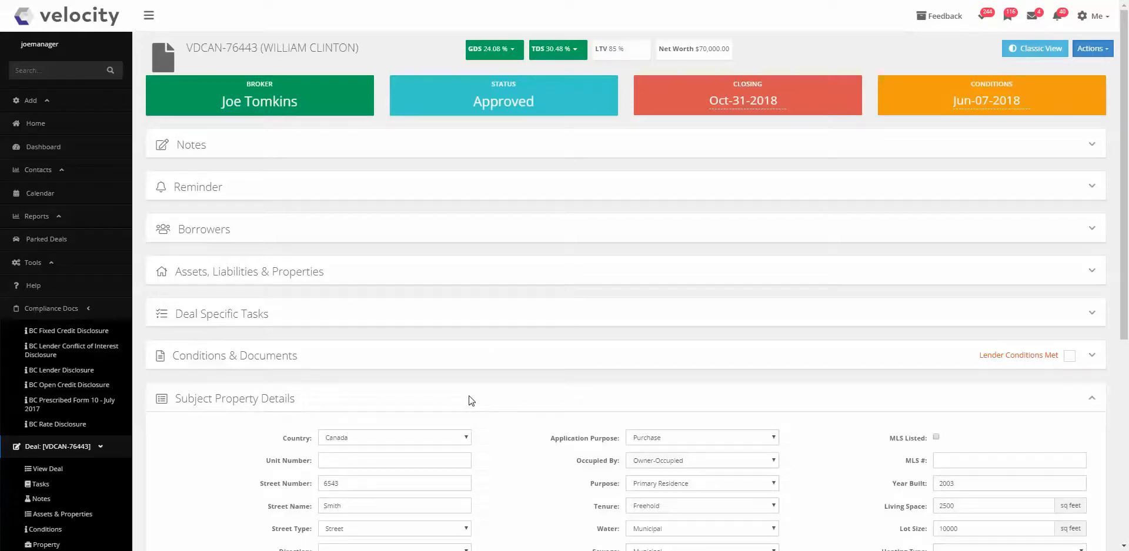
scroll(512, 409, down, 3)
scroll(512, 408, down, 1)
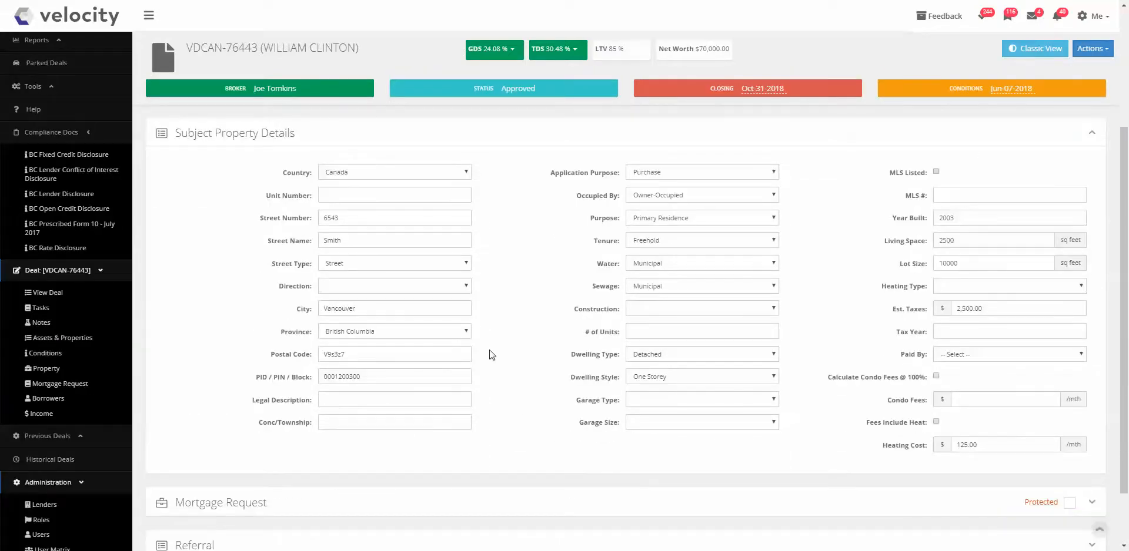
click(542, 139)
scroll(529, 188, up, 2)
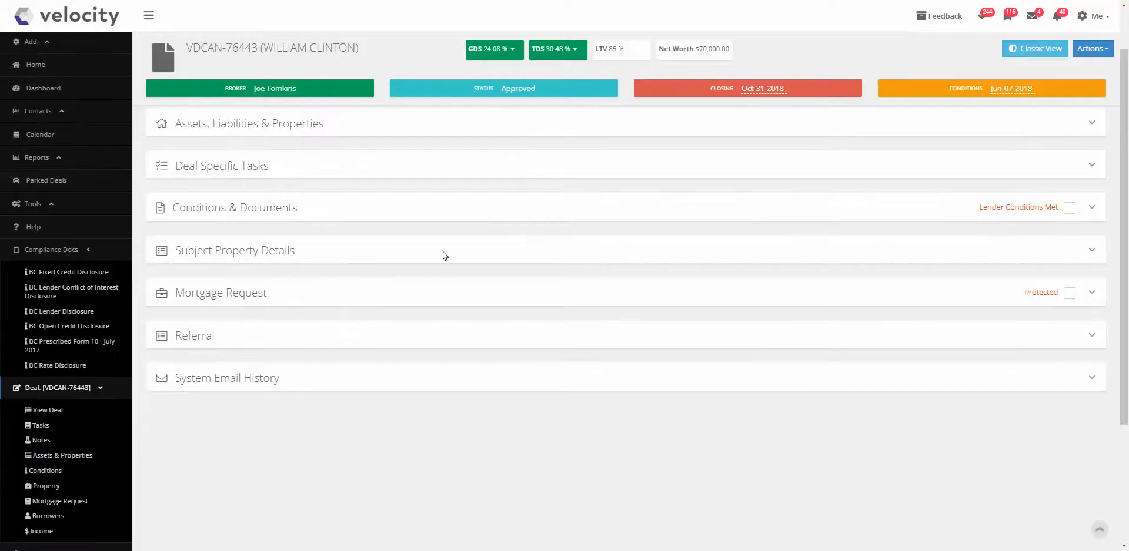
Examine the First National Financial mortgage request, including its loan details, CRM Products, classification and qualifying details, then collapse the Mortgage Request section.
drag(287, 294, 176, 294)
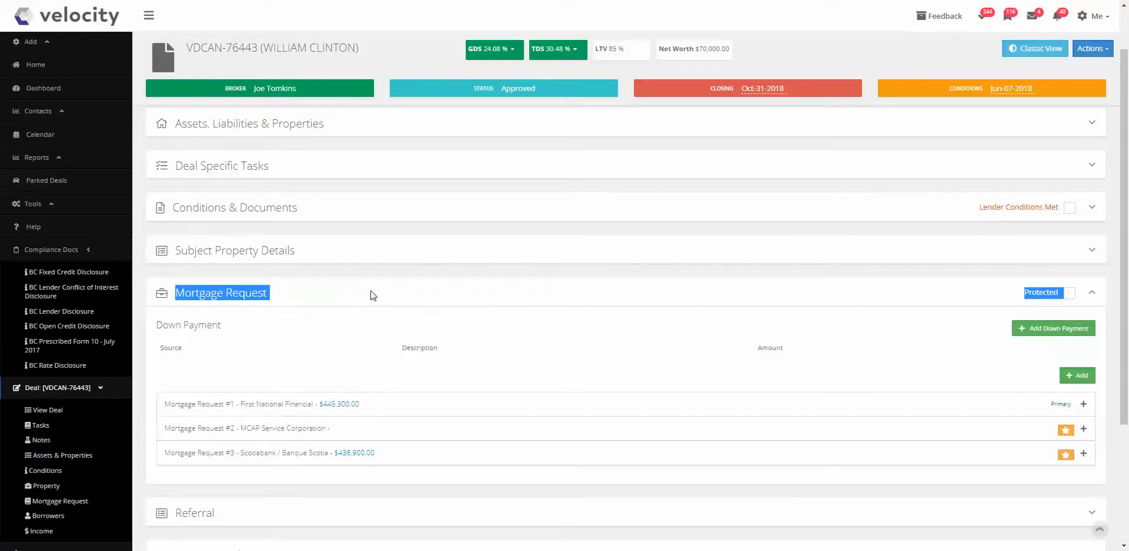
click(563, 352)
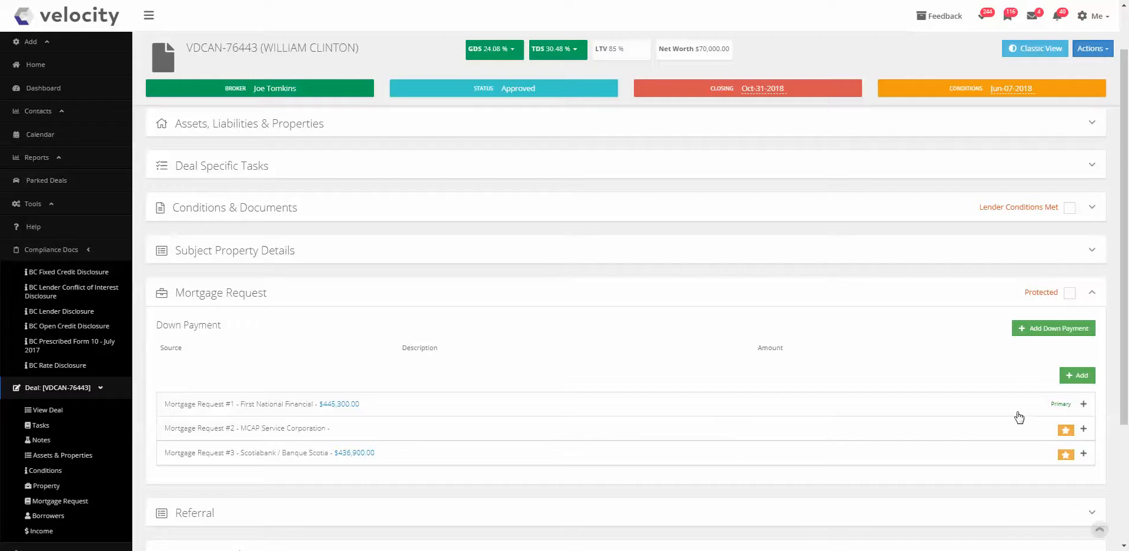
click(512, 409)
scroll(824, 255, down, 3)
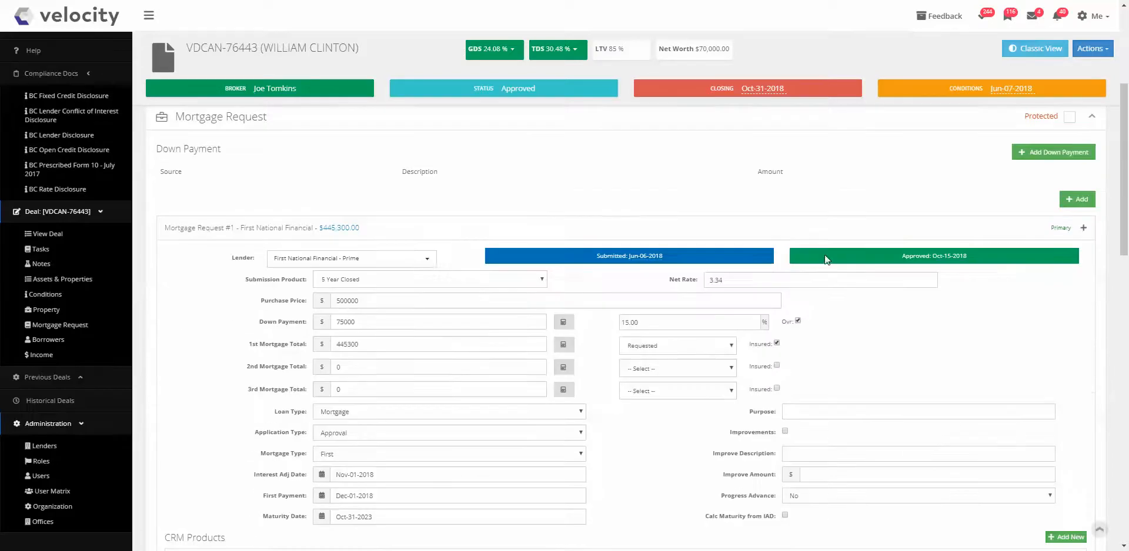
scroll(634, 435, down, 1)
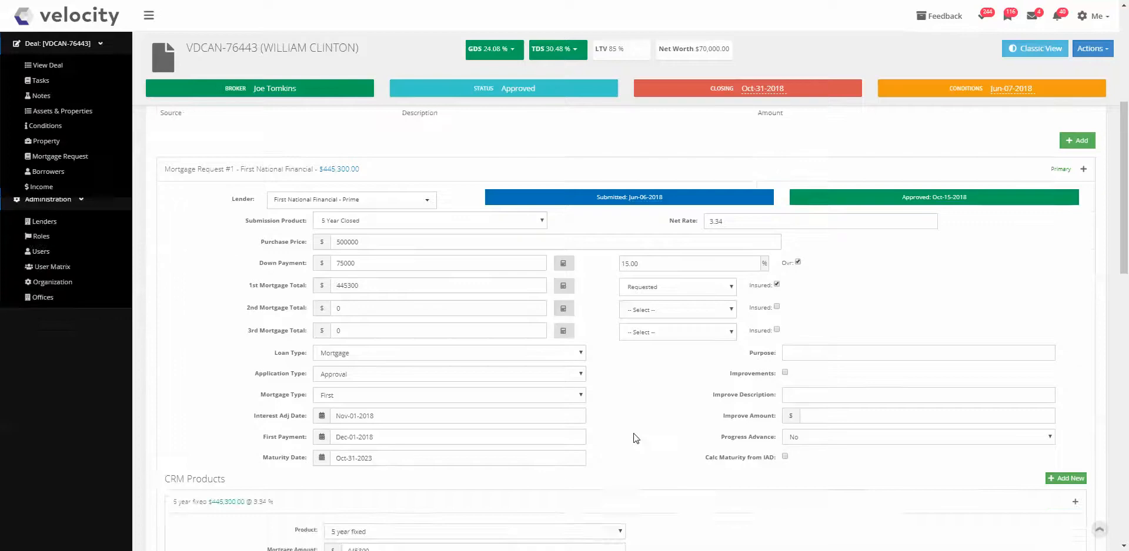
scroll(633, 438, down, 3)
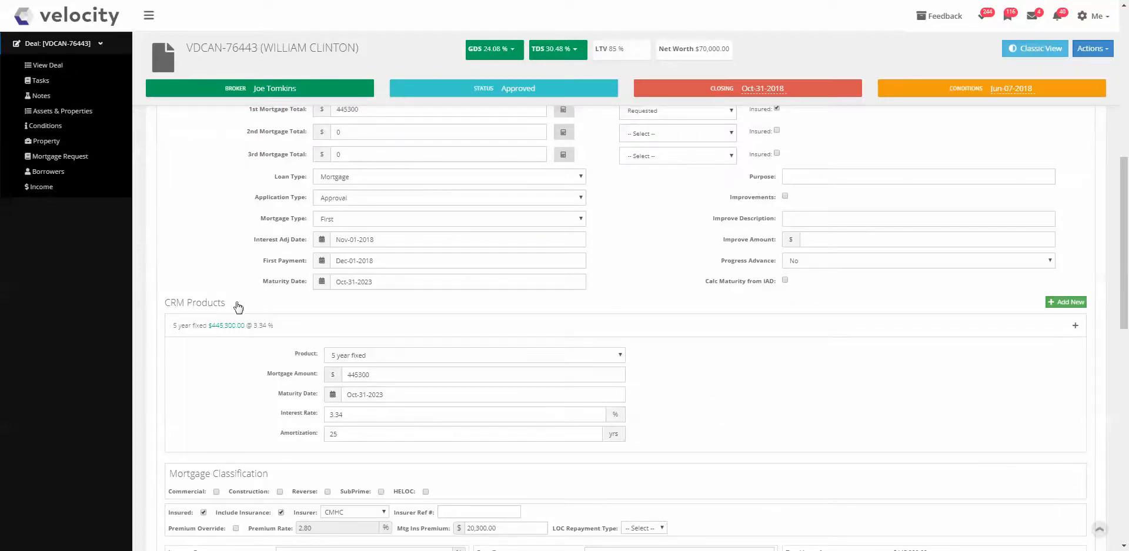
drag(237, 305, 164, 303)
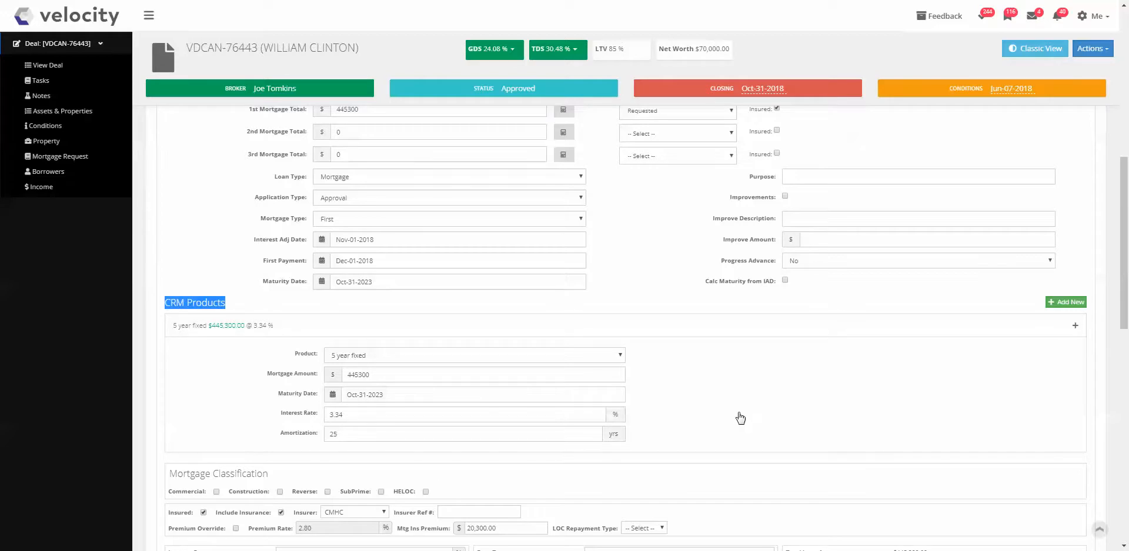
scroll(741, 422, down, 5)
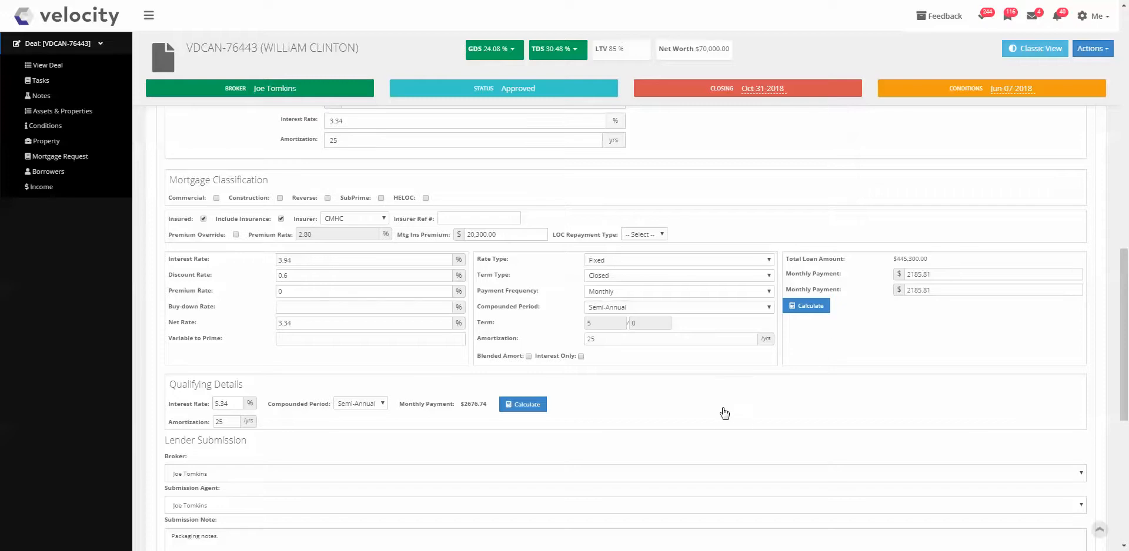
scroll(721, 411, up, 9)
scroll(612, 292, up, 7)
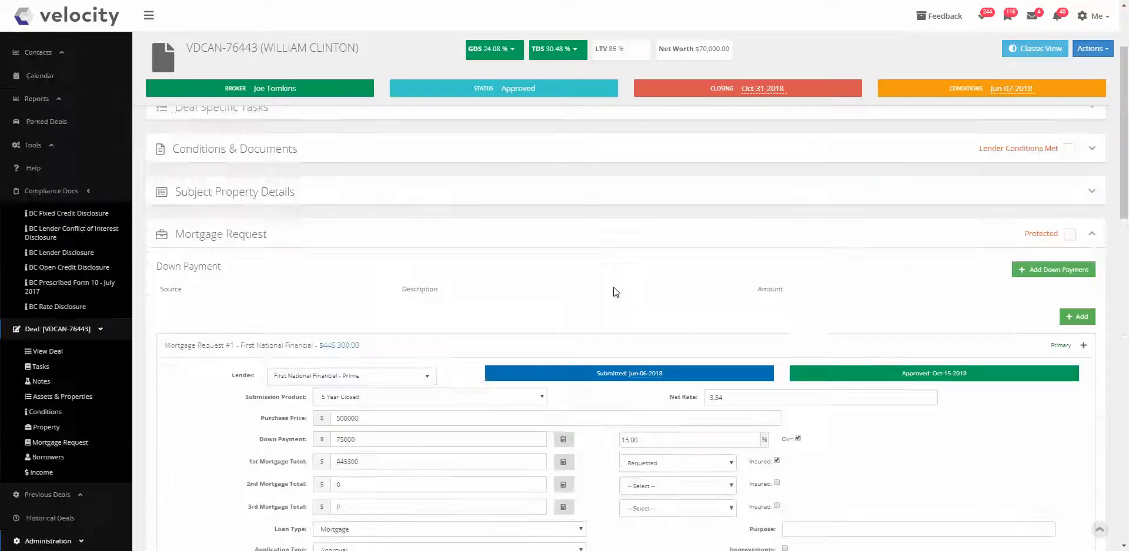
click(418, 448)
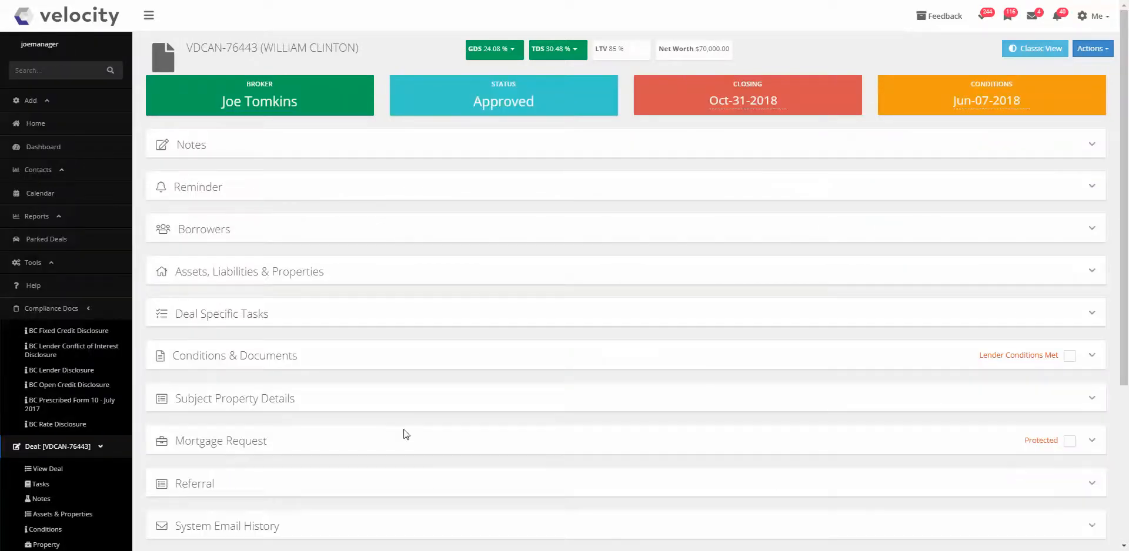
Add a BC Fixed Credit Disclosure condition to the deal's Conditions & Documents and close the conditions dialog.
click(371, 361)
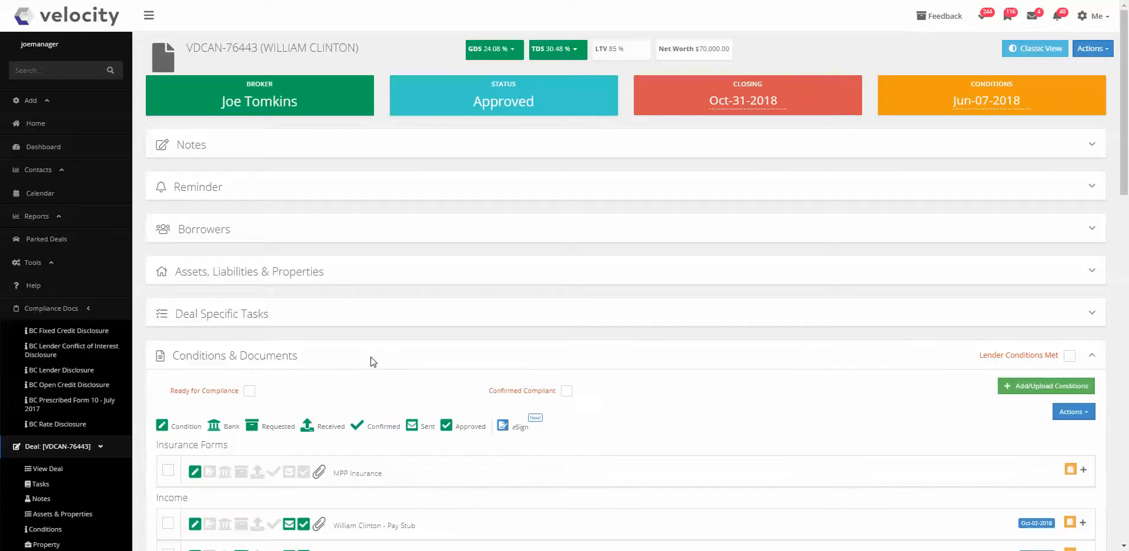
scroll(810, 385, down, 10)
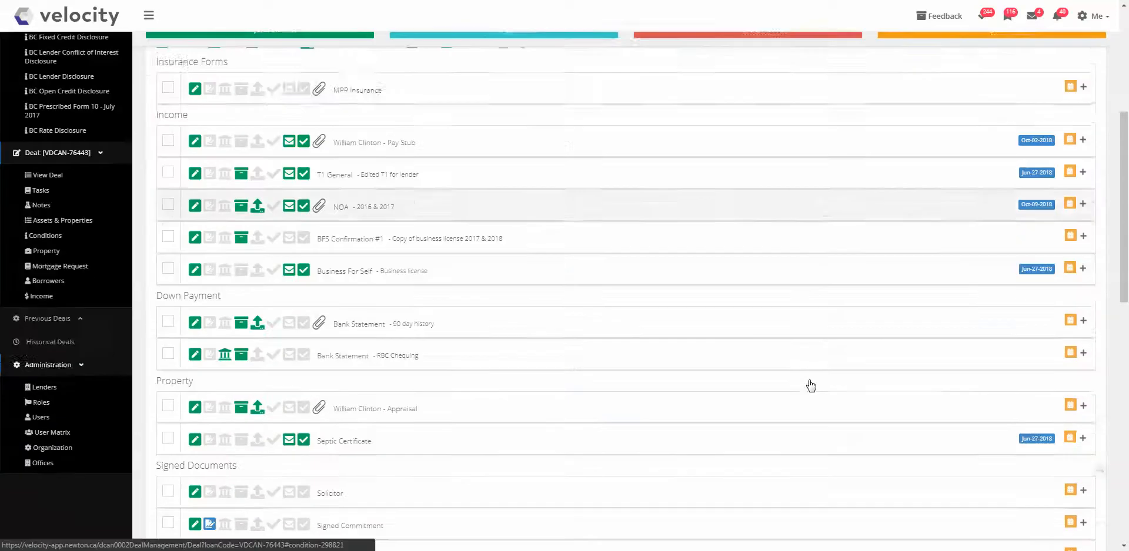
scroll(808, 378, down, 3)
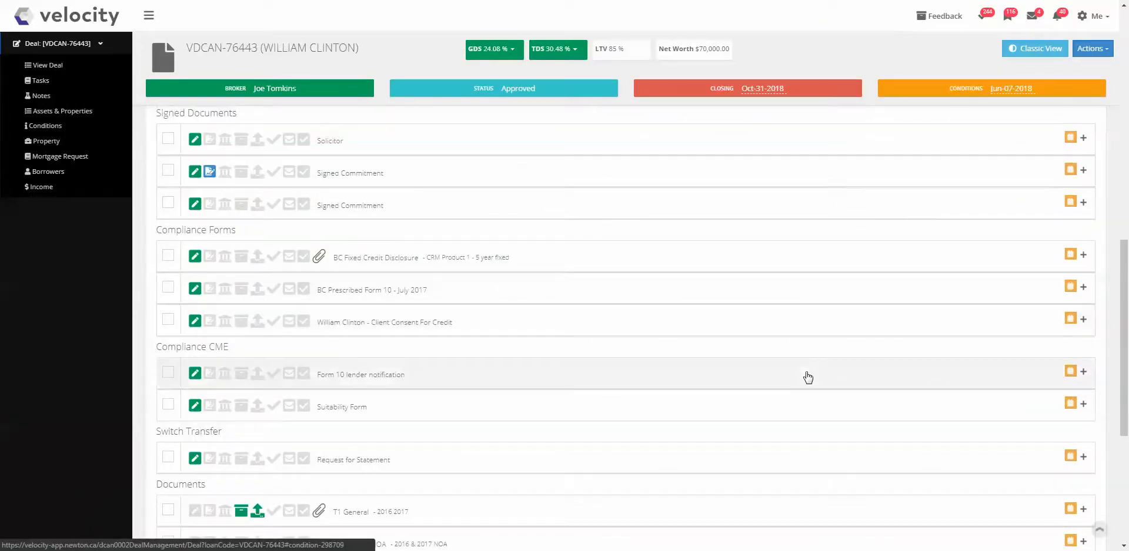
scroll(456, 292, up, 4)
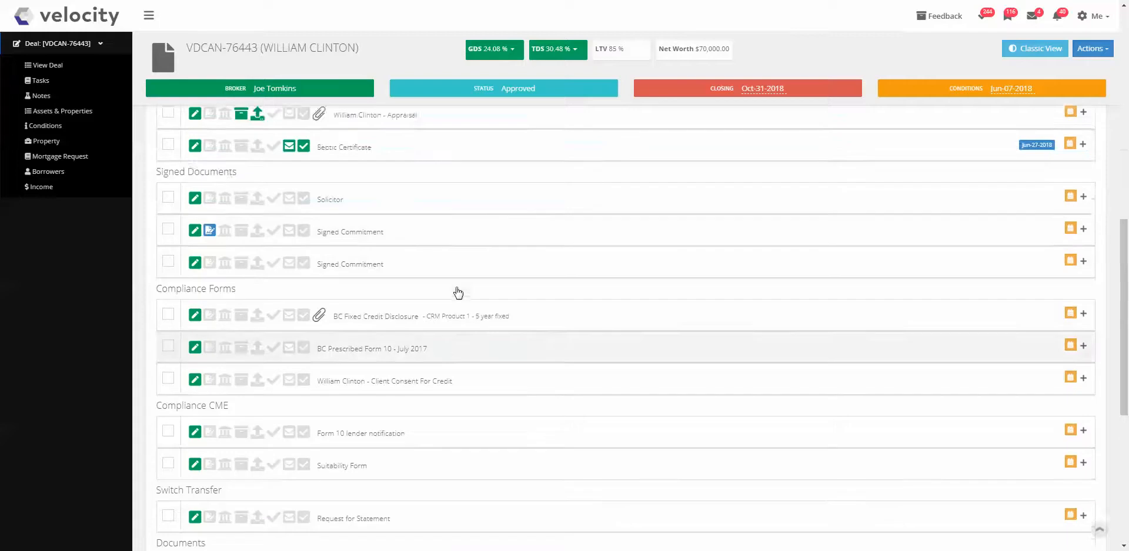
scroll(484, 302, up, 4)
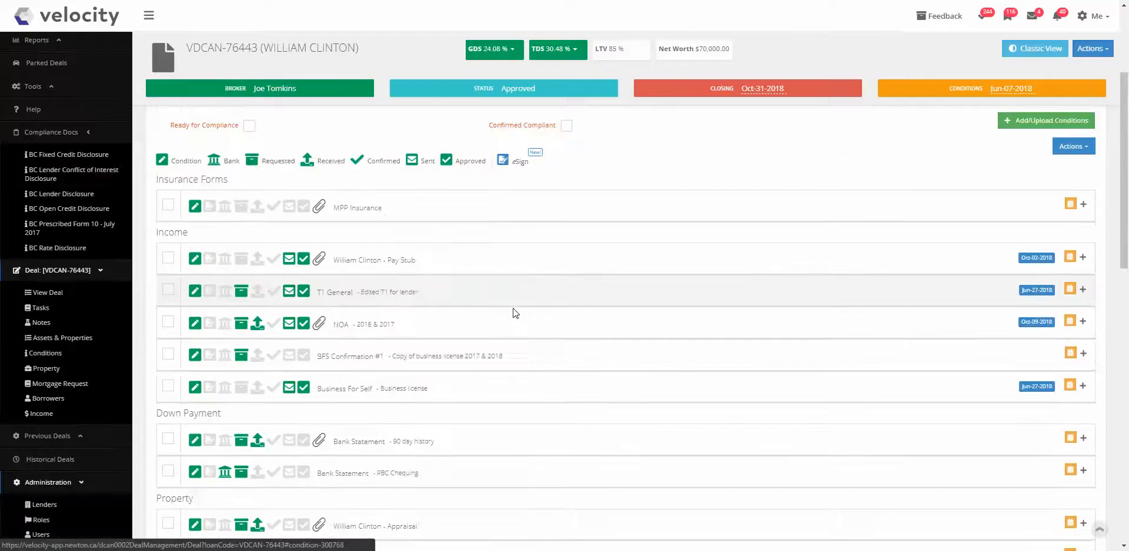
click(1021, 126)
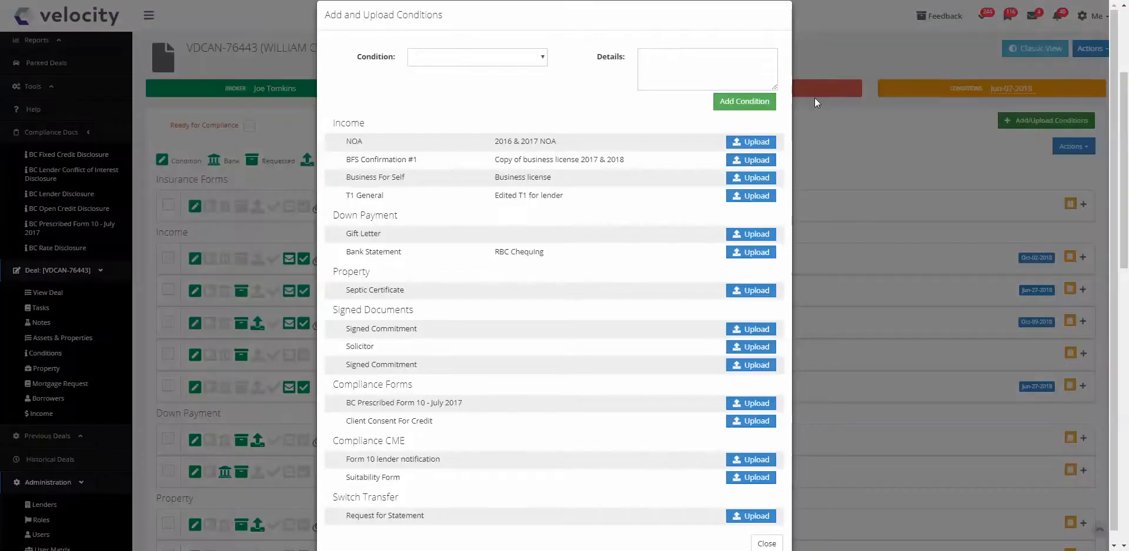
click(537, 58)
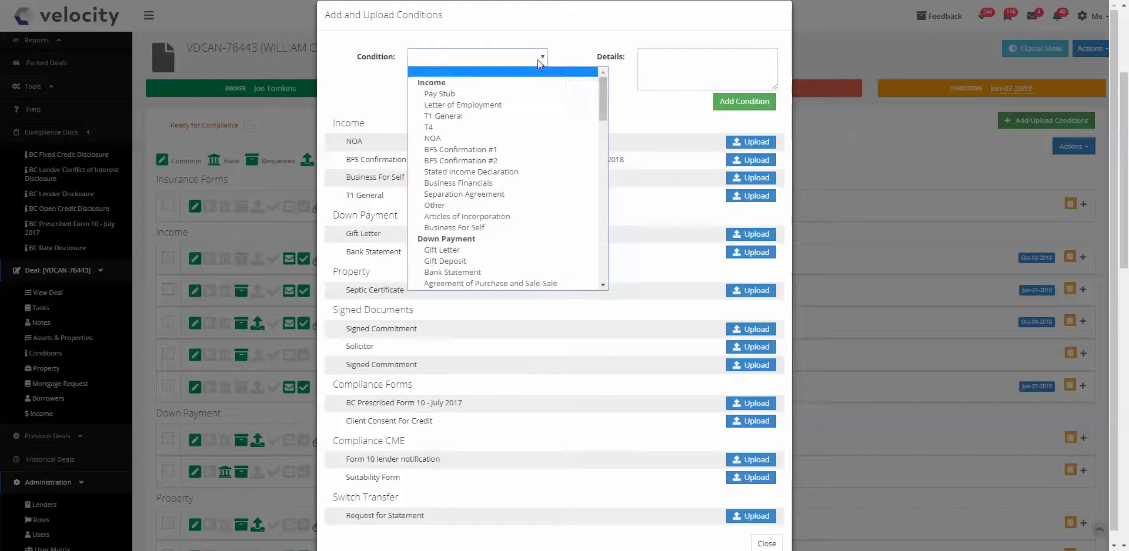
drag(602, 91, 595, 217)
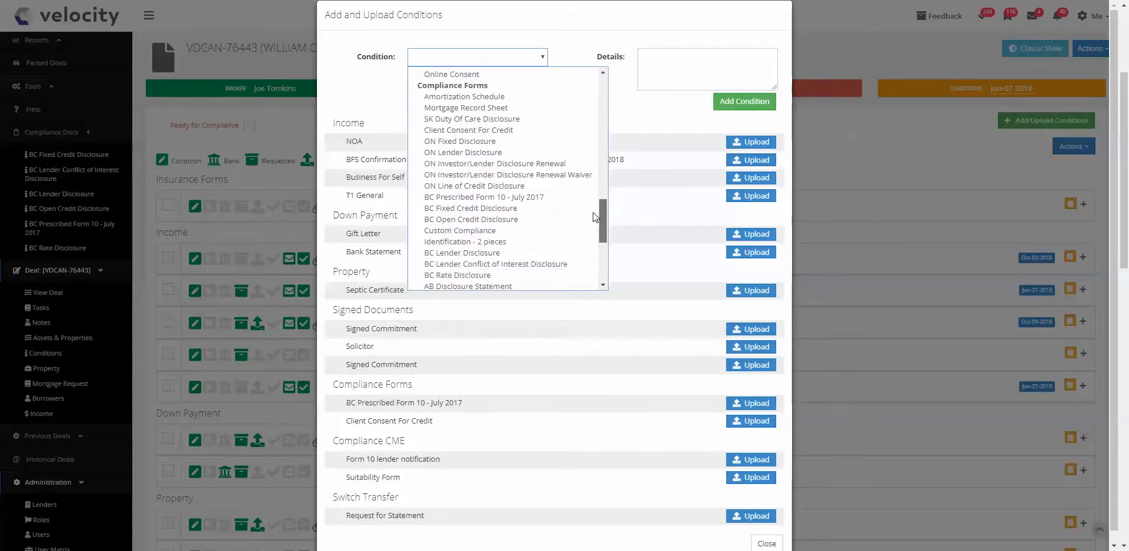
click(463, 209)
click(728, 105)
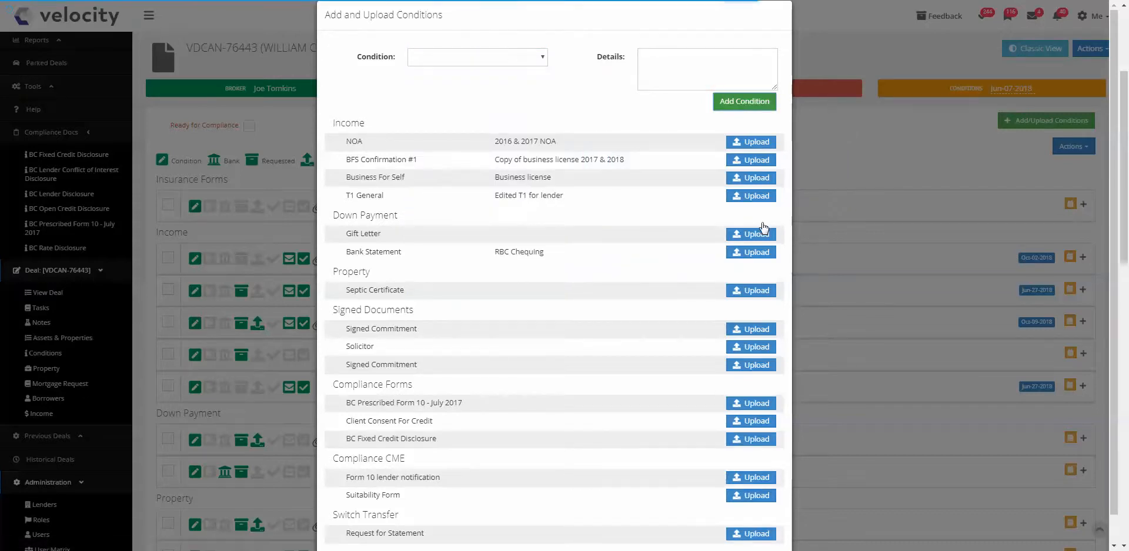
scroll(763, 228, down, 2)
click(762, 533)
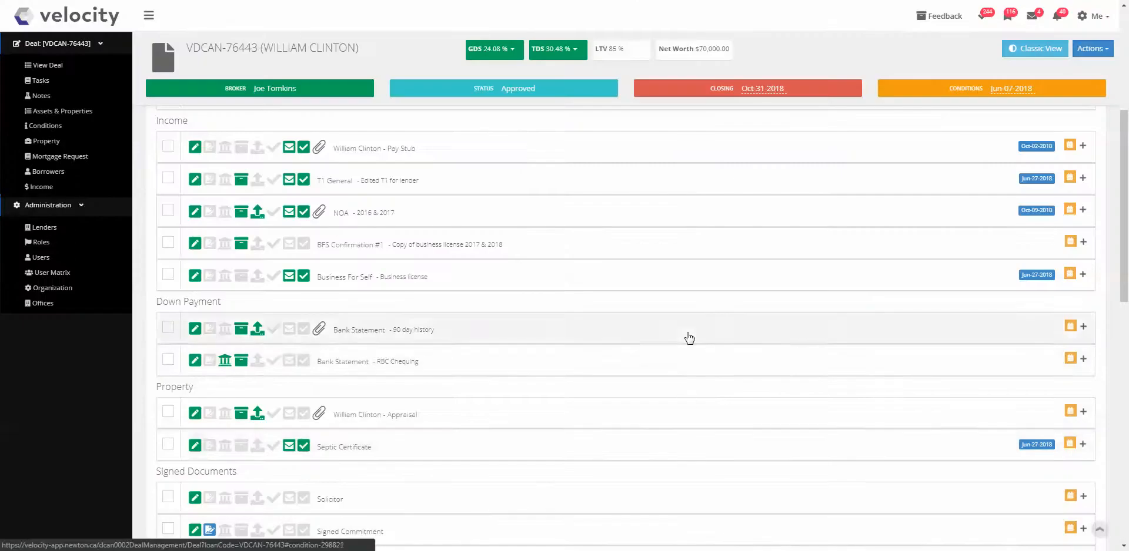
Open the new BC Fixed Credit Disclosure under Compliance Forms and set its product to CRM Product 1 - 5 year fixed.
scroll(551, 320, down, 2)
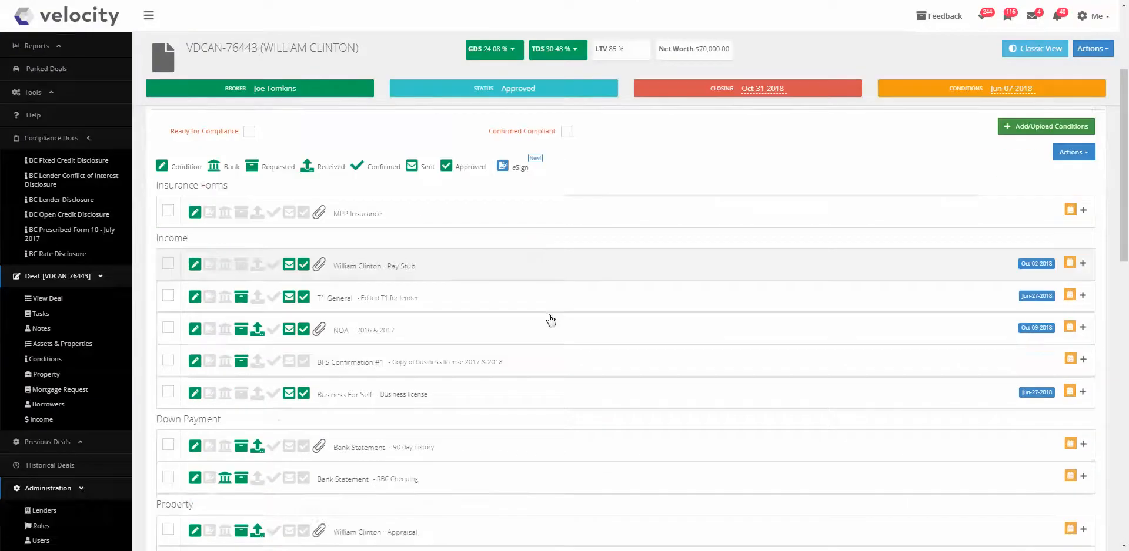
scroll(551, 320, down, 6)
scroll(612, 295, down, 2)
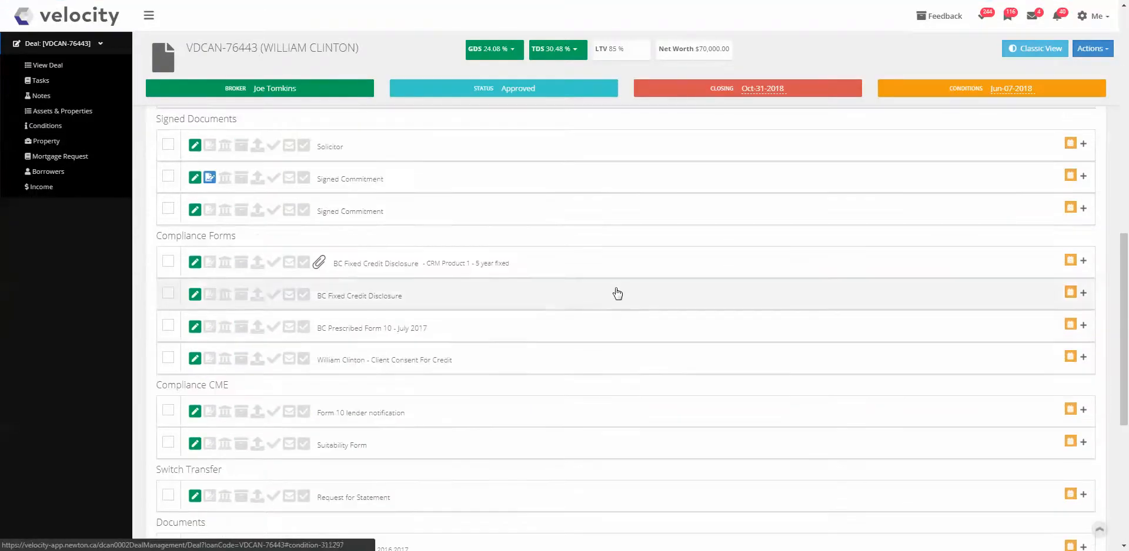
click(378, 296)
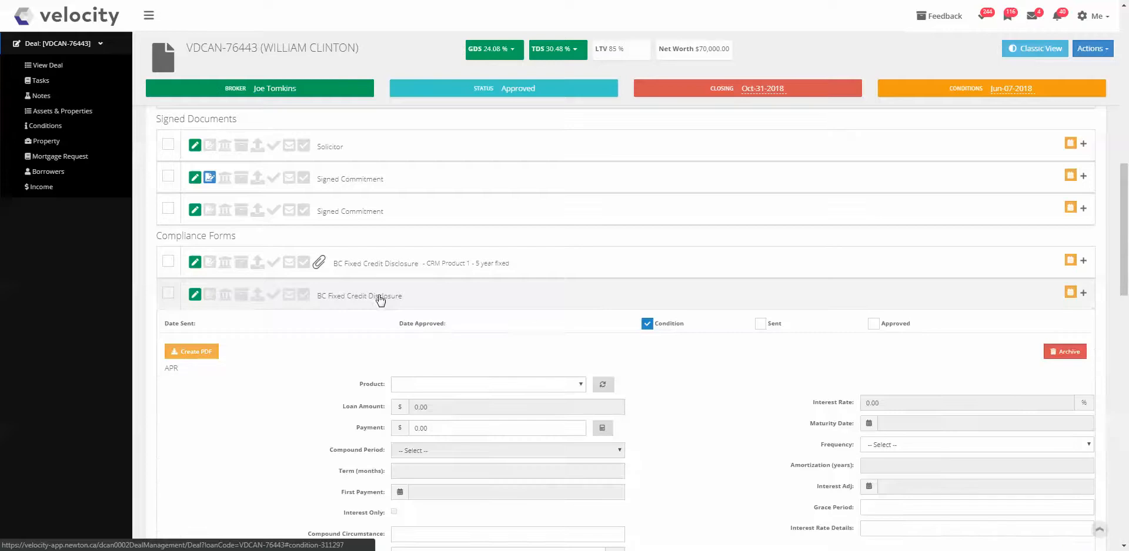
scroll(377, 303, down, 2)
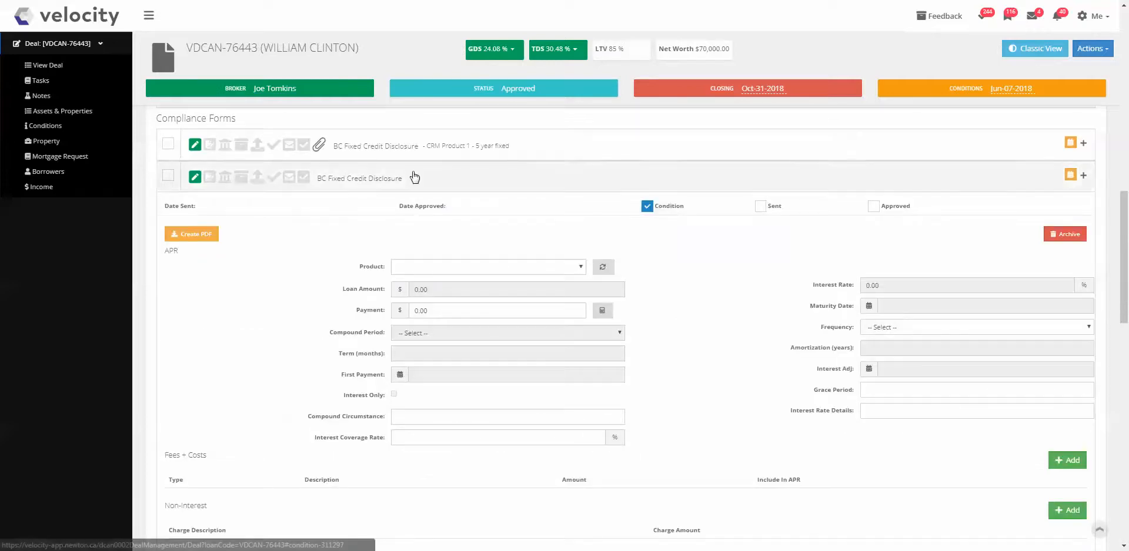
click(580, 269)
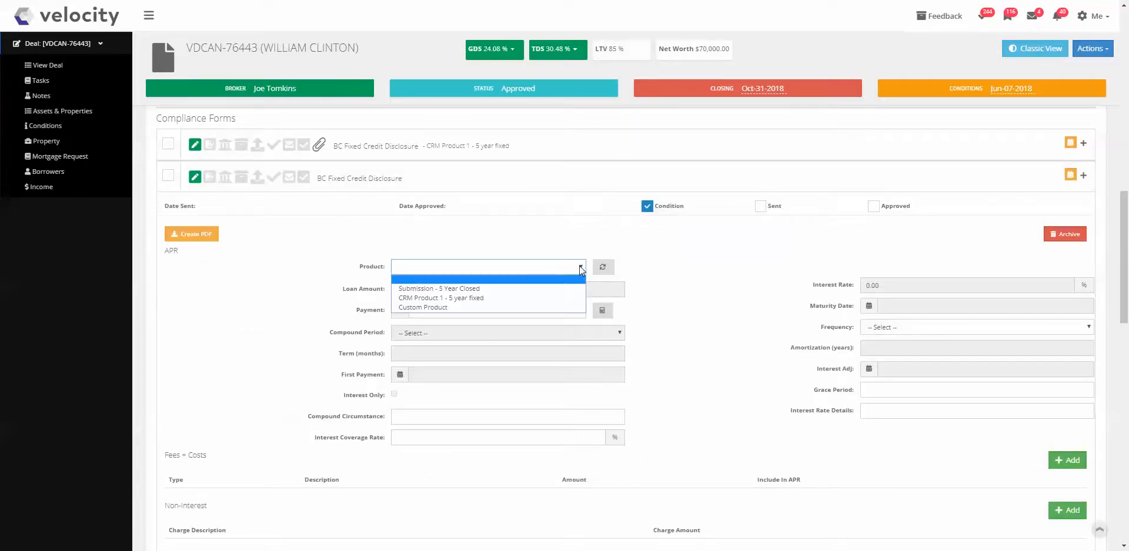
click(512, 298)
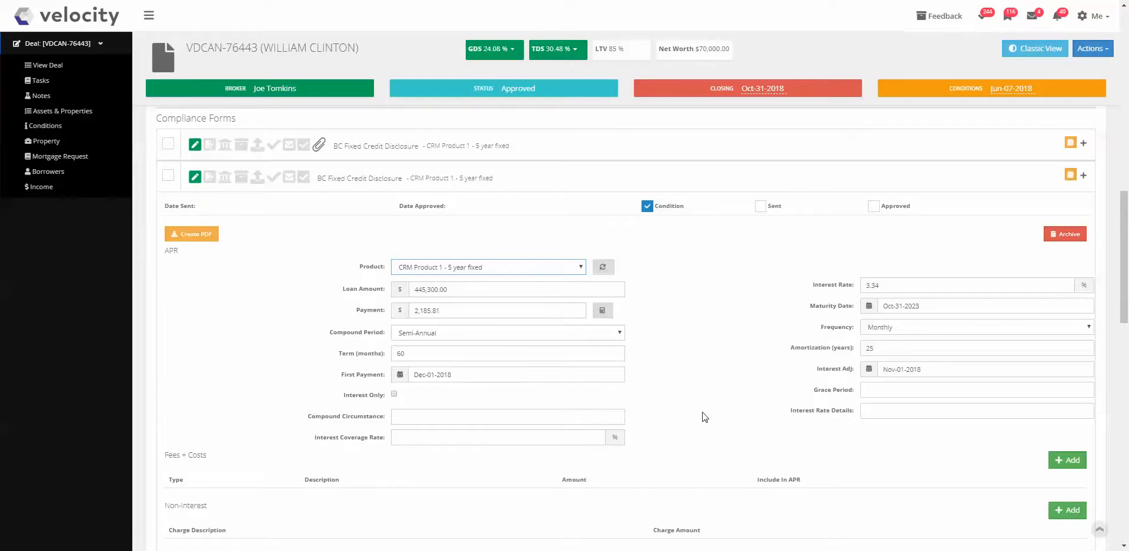
Add a non-interest charge described as Legal Cost with an amount of $1,200 to the disclosure.
scroll(723, 394, down, 2)
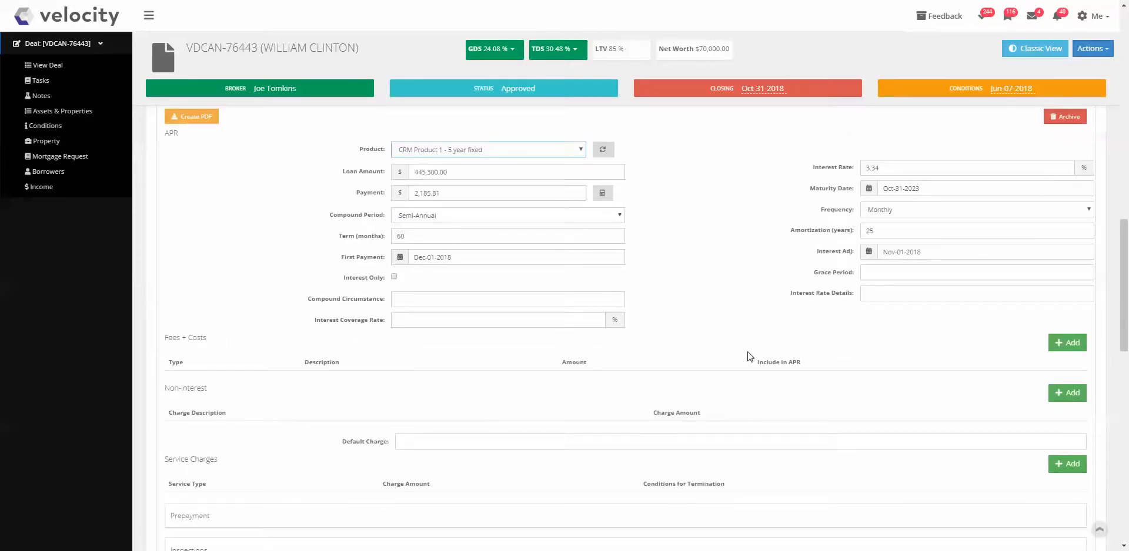
drag(213, 390, 164, 391)
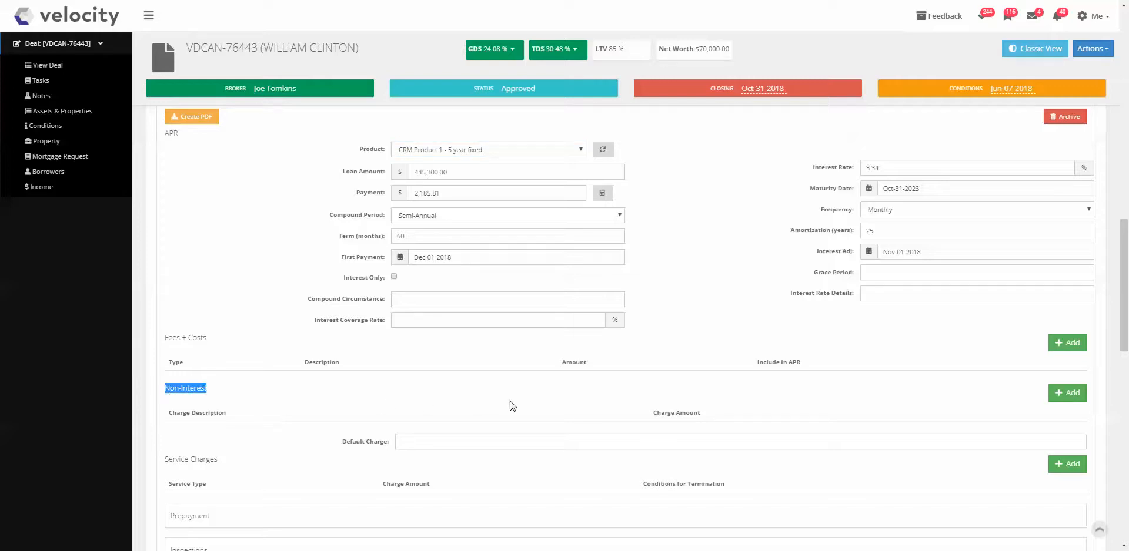
click(1079, 399)
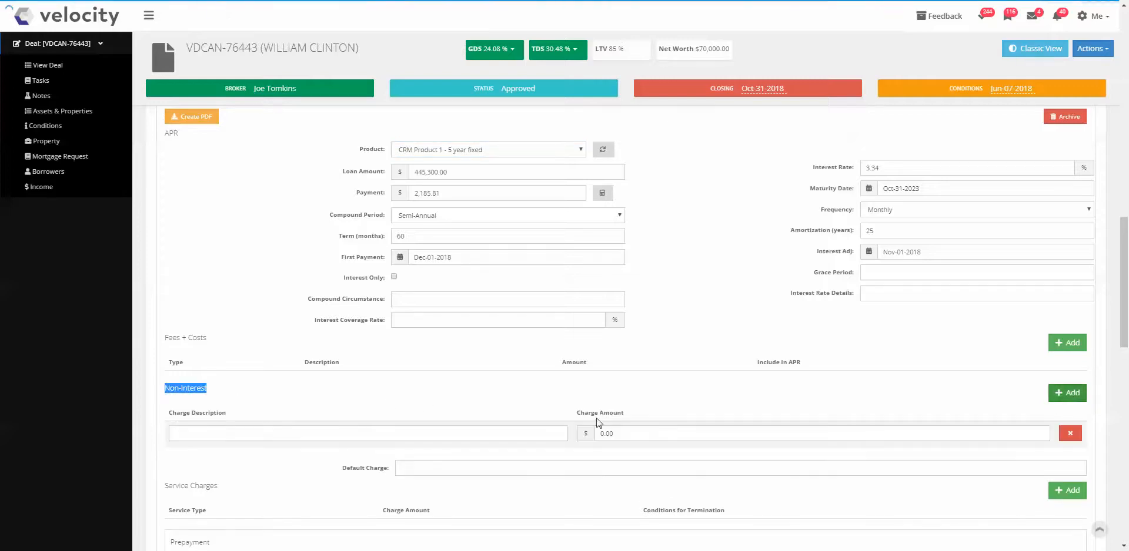
click(346, 439)
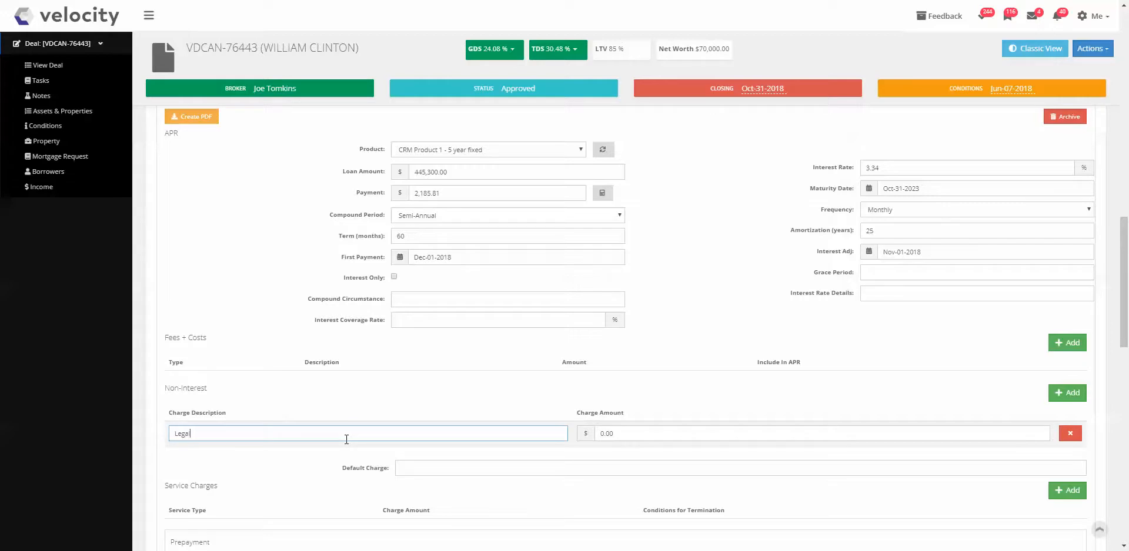
text(Legal Cost)
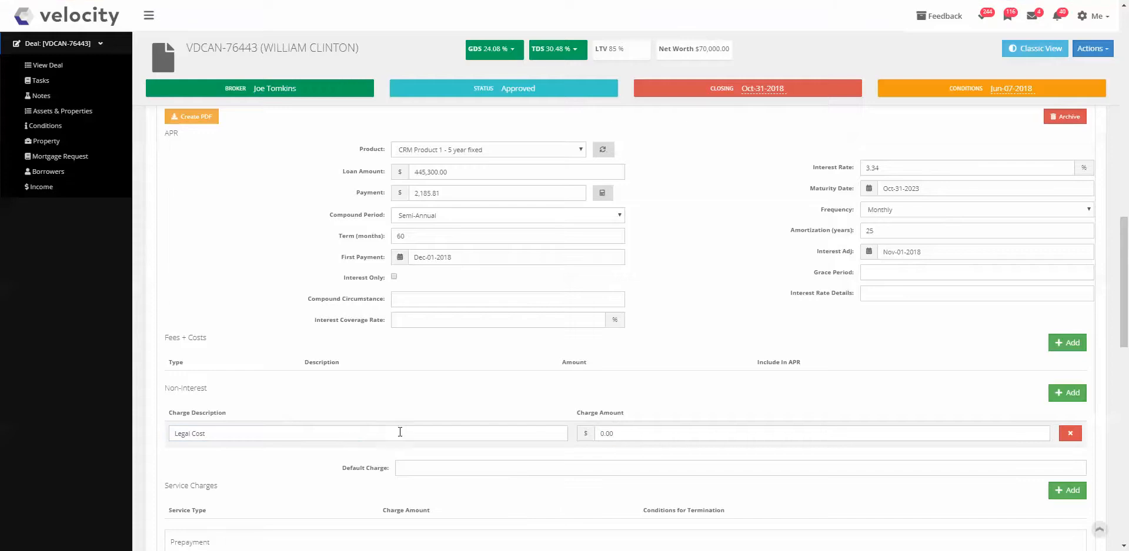
click(602, 434)
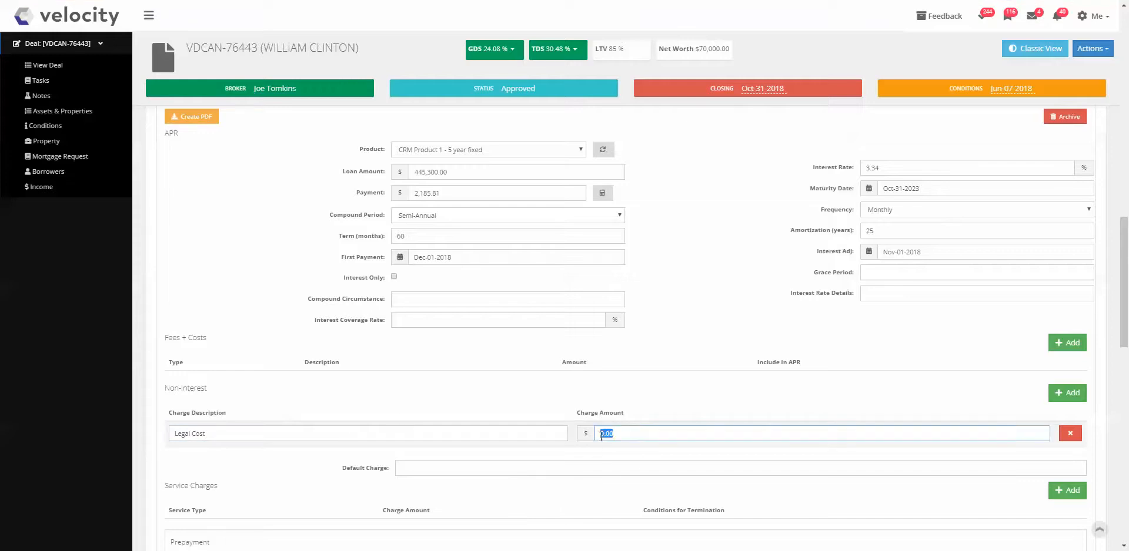
text(1200)
Add a second non-interest charge described as Appraisal with an amount of $325.
click(1067, 393)
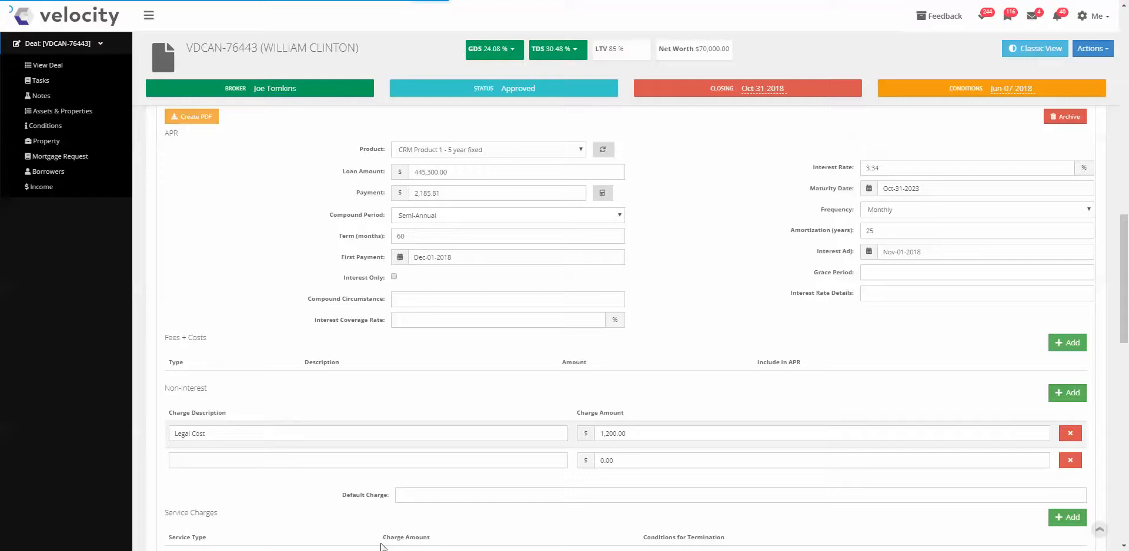
click(224, 460)
text(Appraisal)
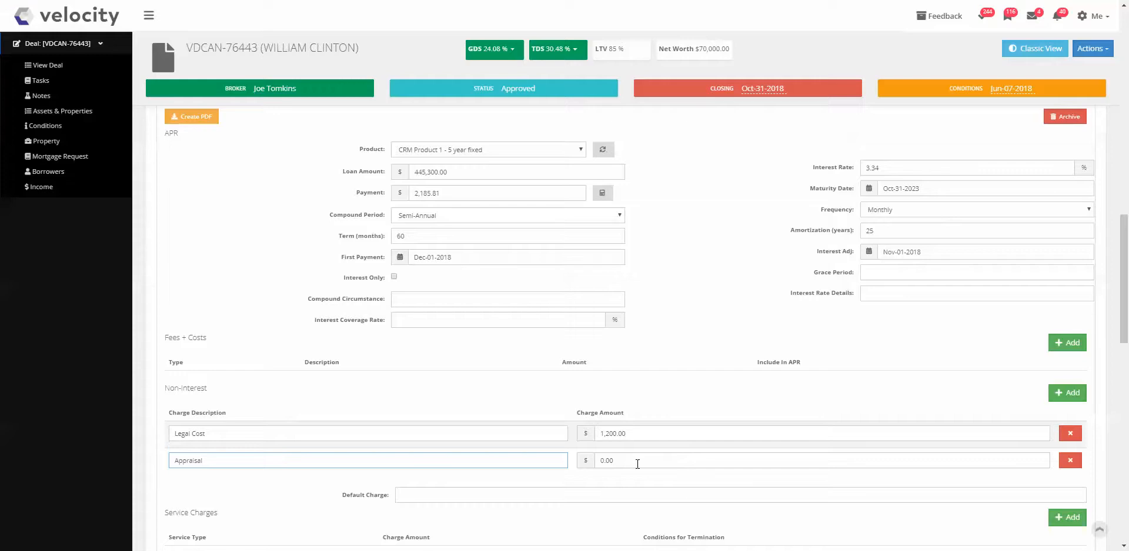
click(637, 463)
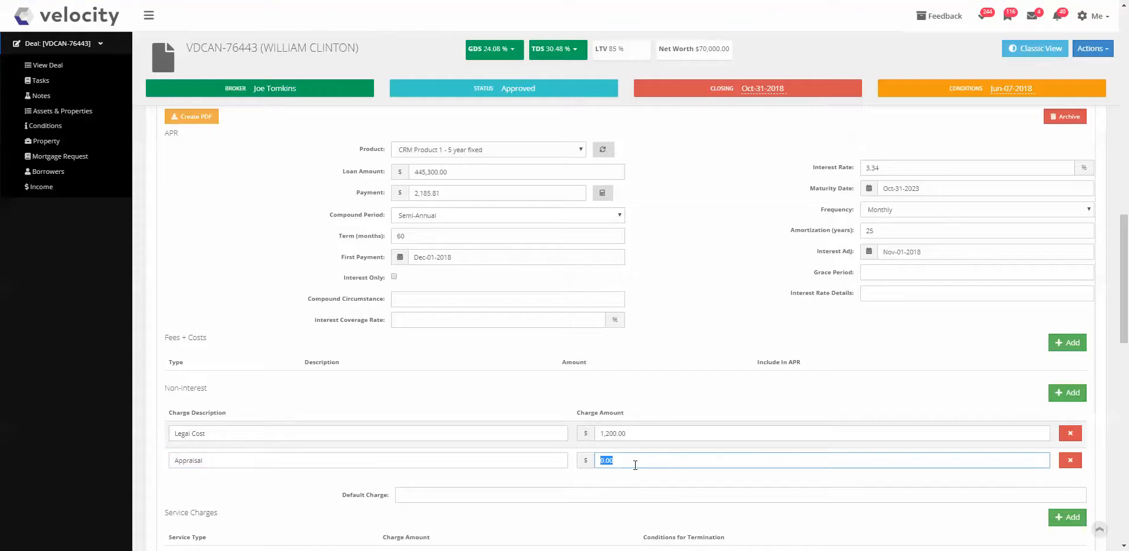
text(325)
click(653, 351)
Add a third non-interest charge described as House Inspection with an amount of $425.
click(1058, 397)
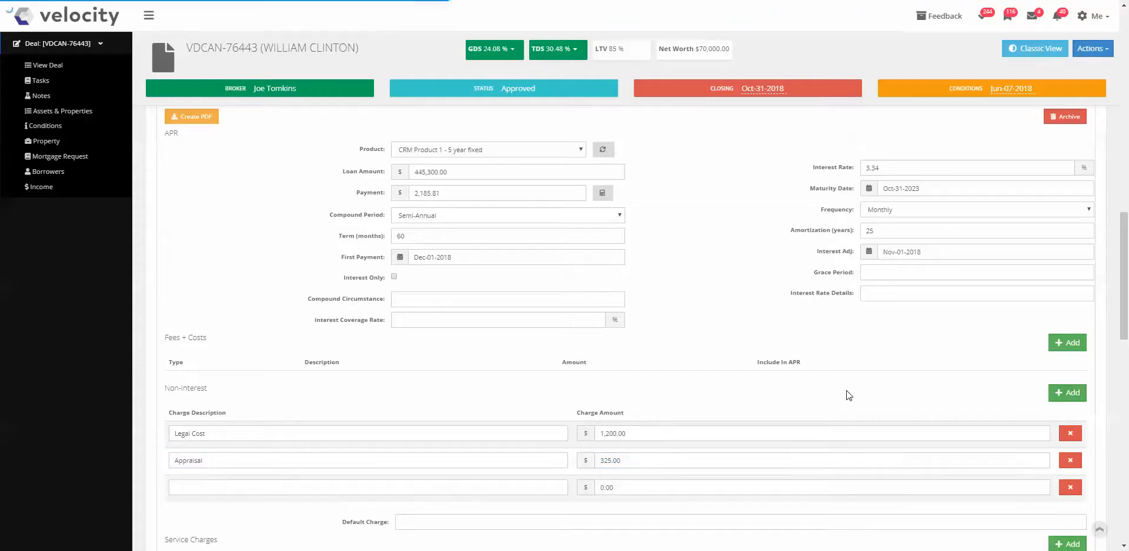
click(366, 488)
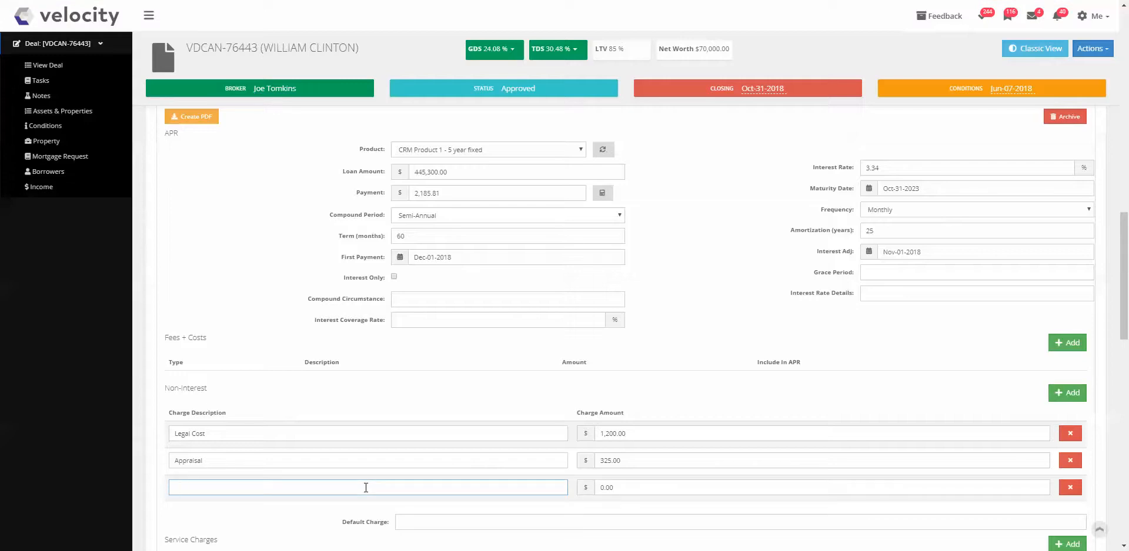
text(House Inspection)
click(613, 485)
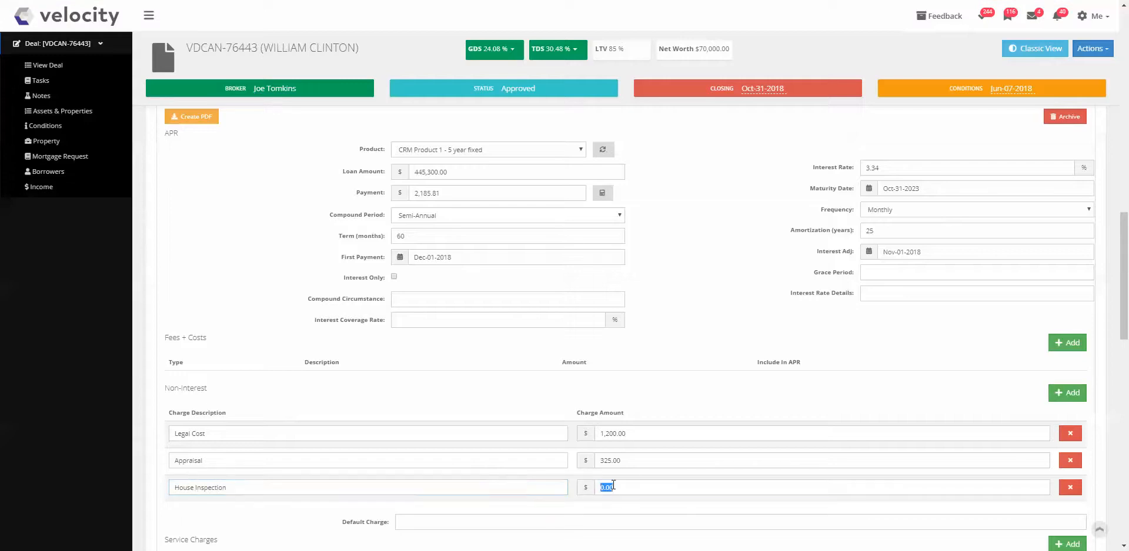
text(425)
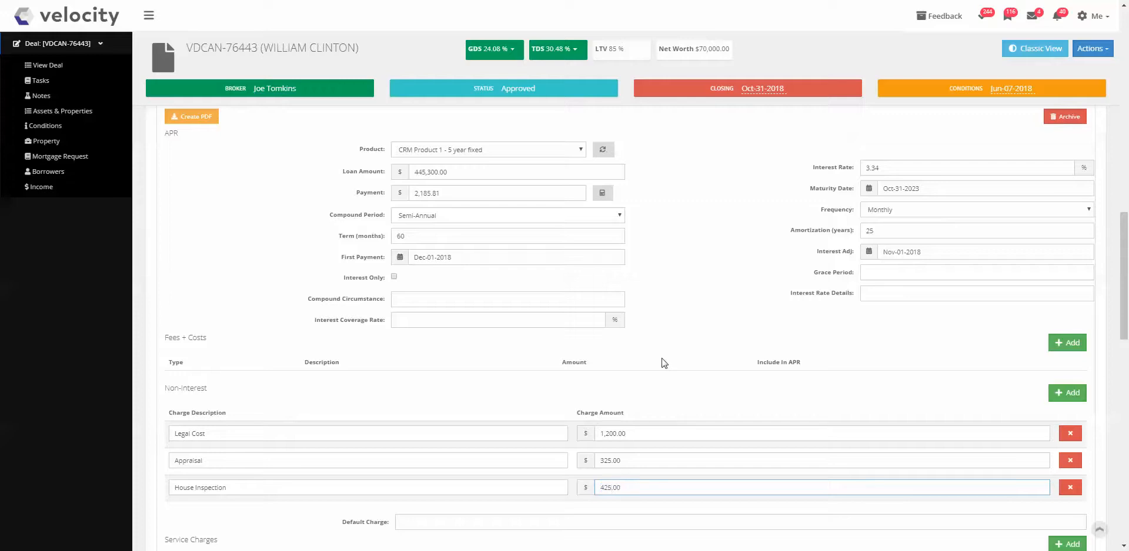
click(675, 348)
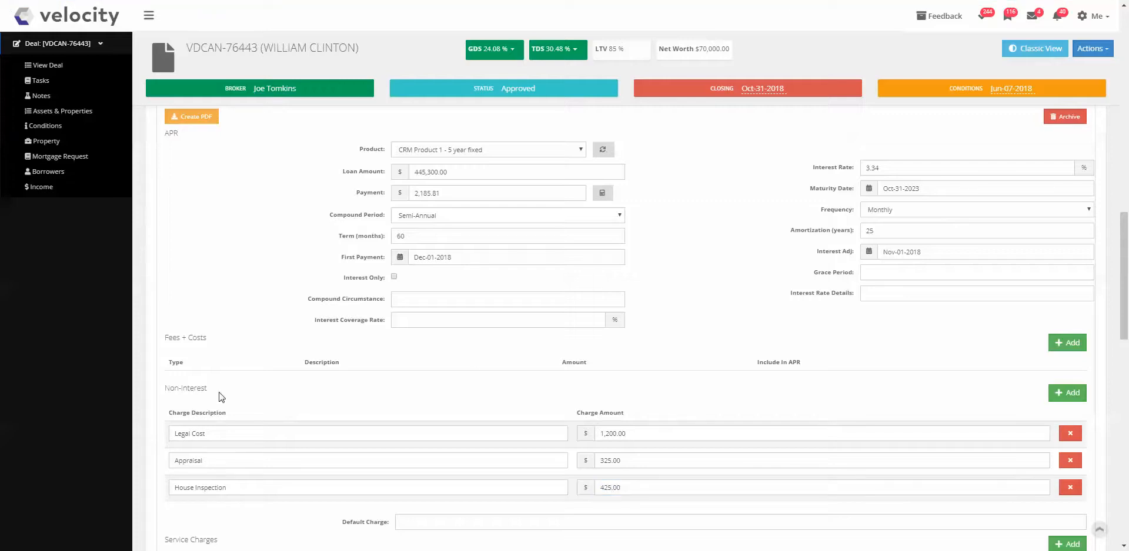
Add a Broker entry under Fees + Costs described as broker fee with an amount of $1,500.
click(1069, 343)
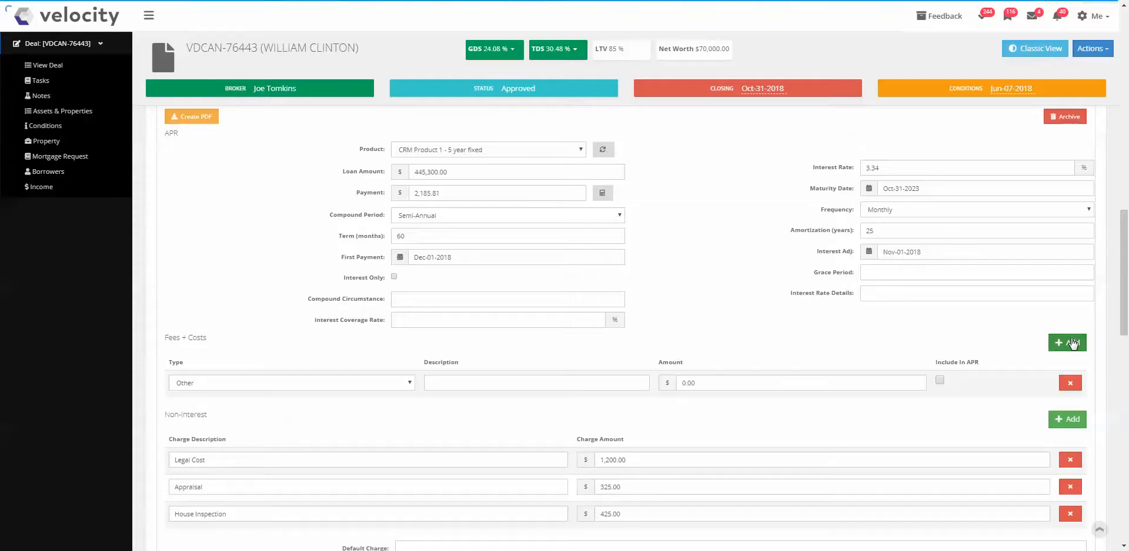
click(408, 384)
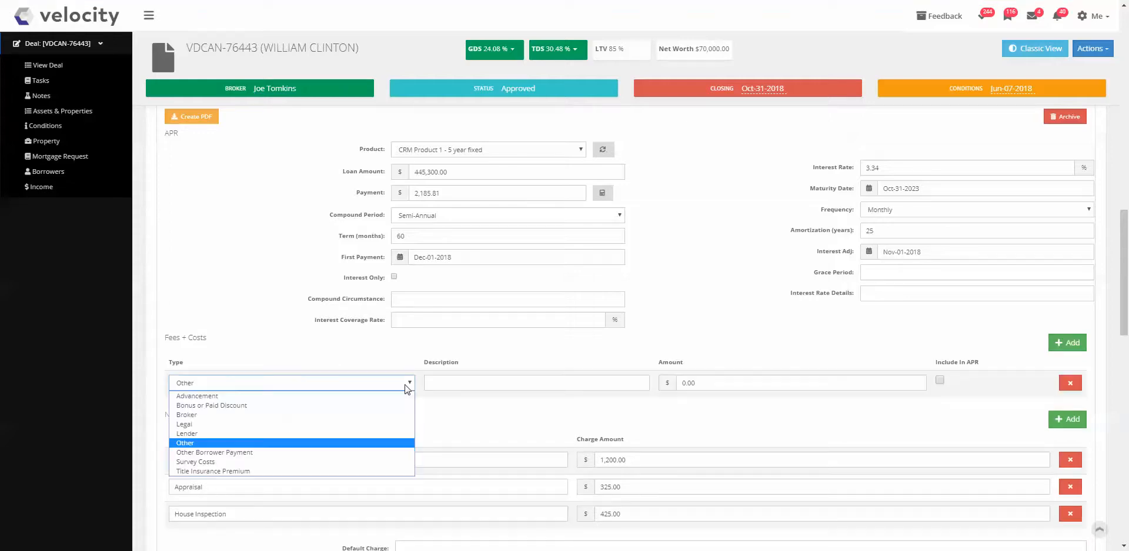
click(267, 419)
click(478, 382)
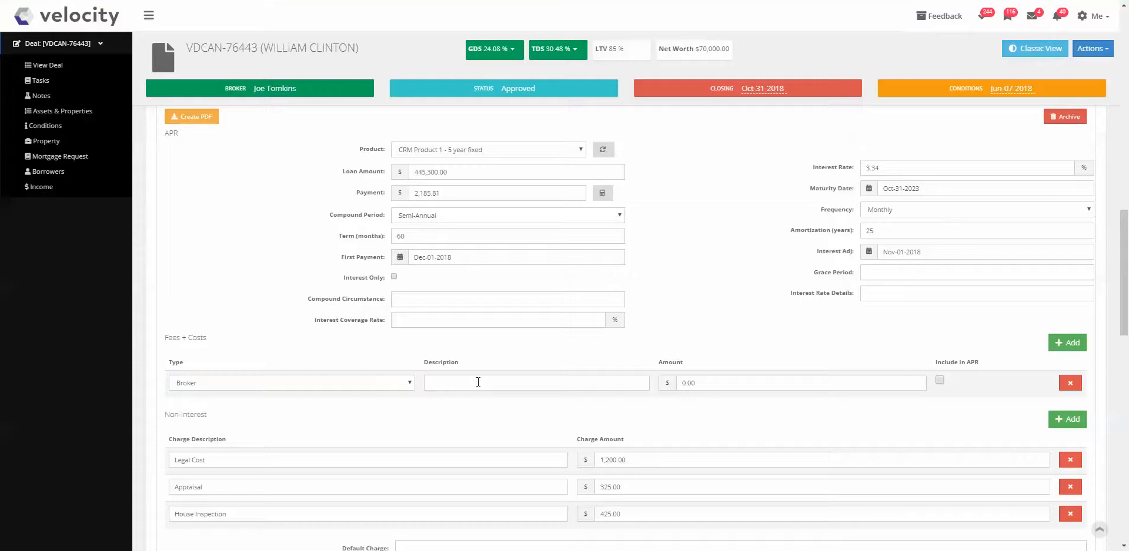
click(518, 379)
text(broker fee)
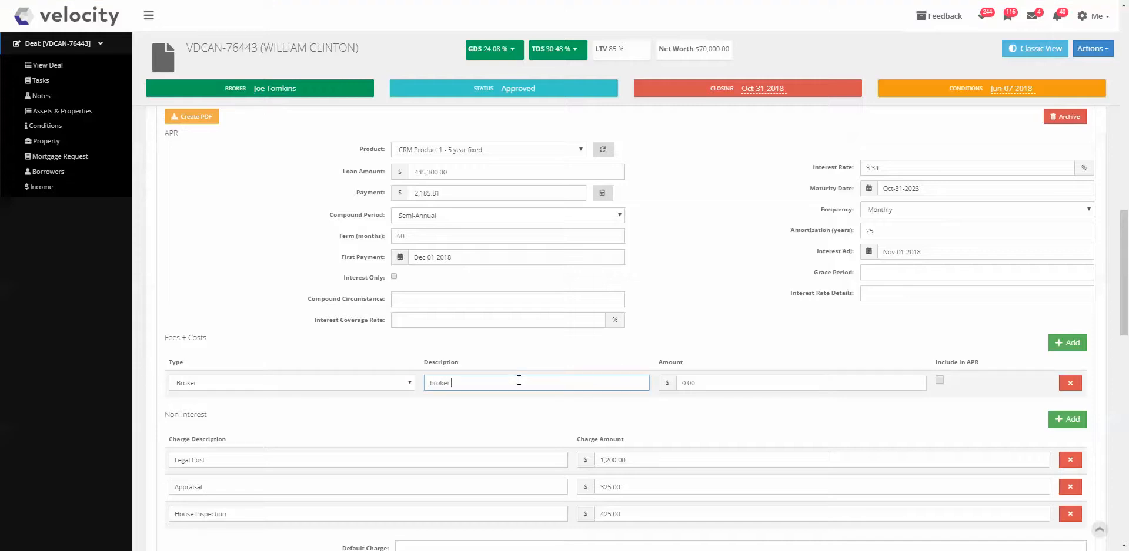
click(708, 384)
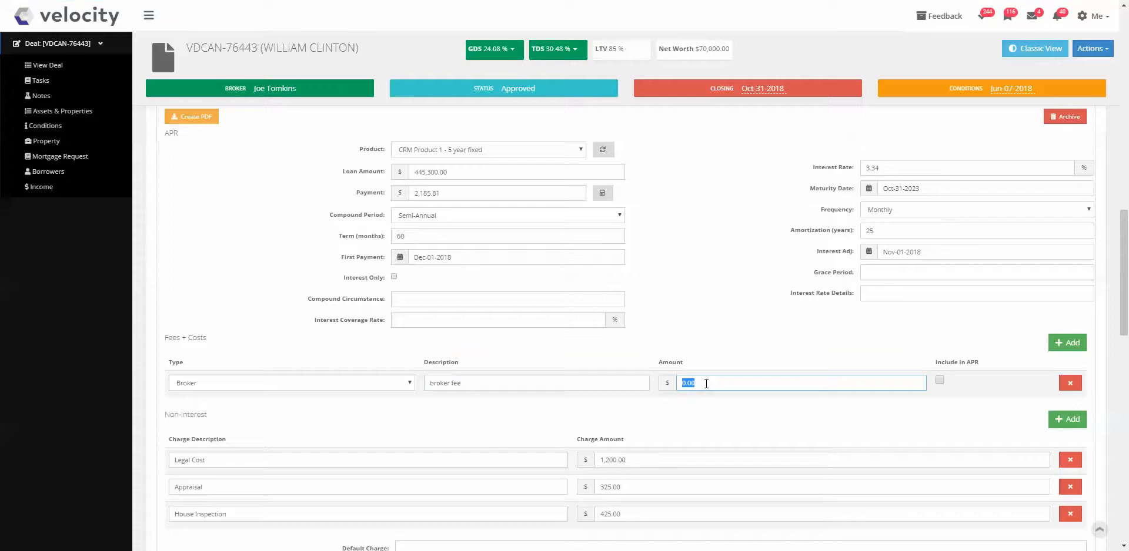
text(1500)
Enter "15/15 privledge" as the prepayment conditions, collapse the Prepayment section, and briefly check the Inspections fields.
scroll(731, 310, down, 5)
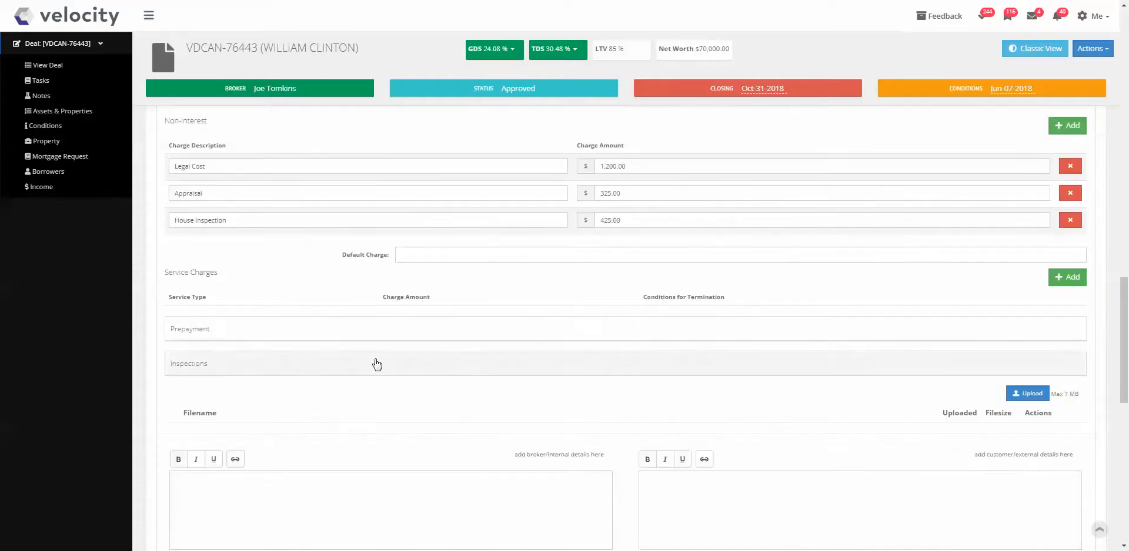
click(305, 330)
click(414, 359)
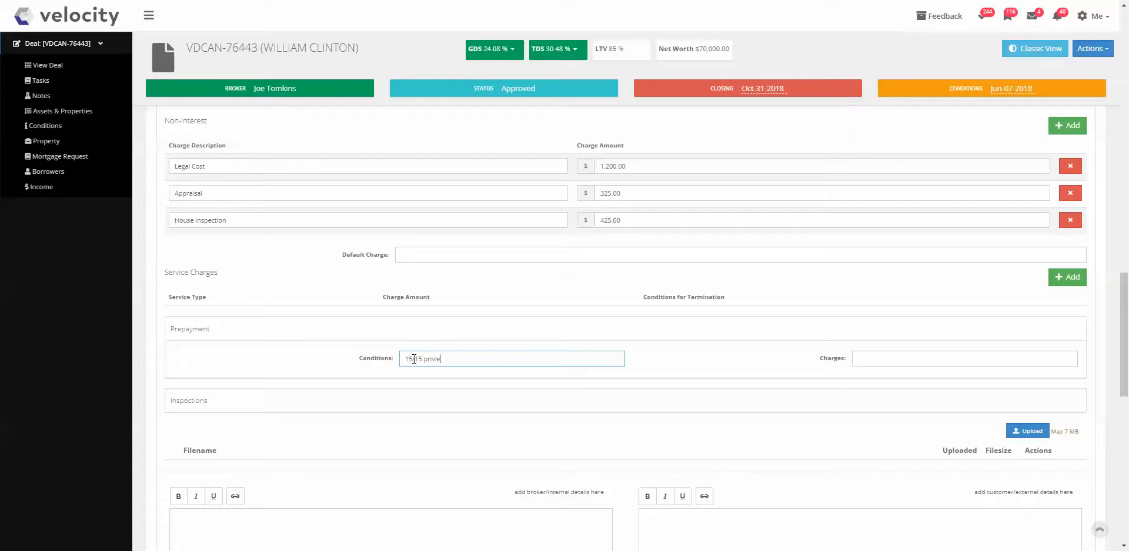
click(736, 360)
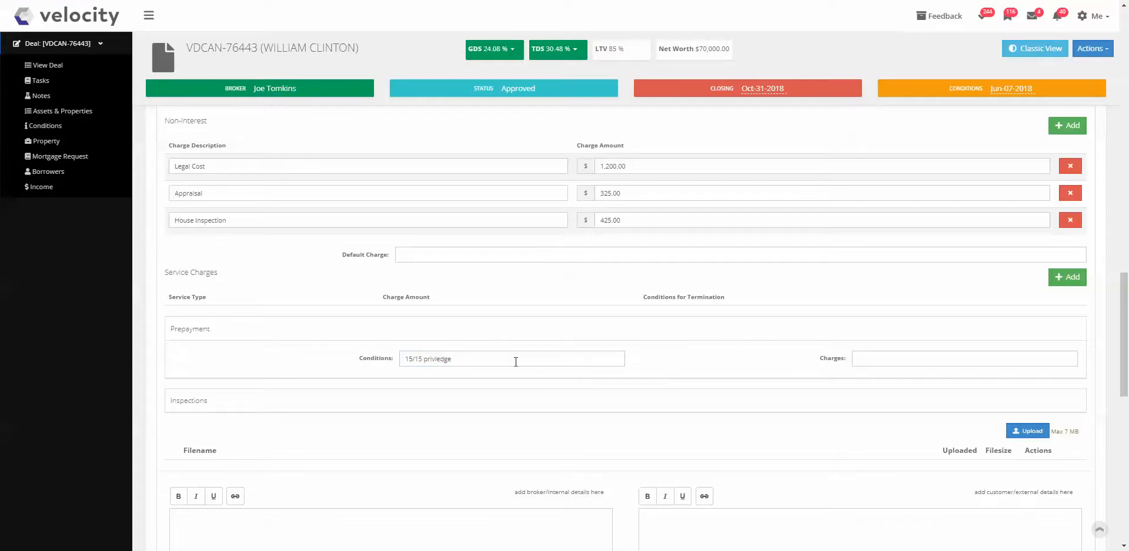
click(519, 339)
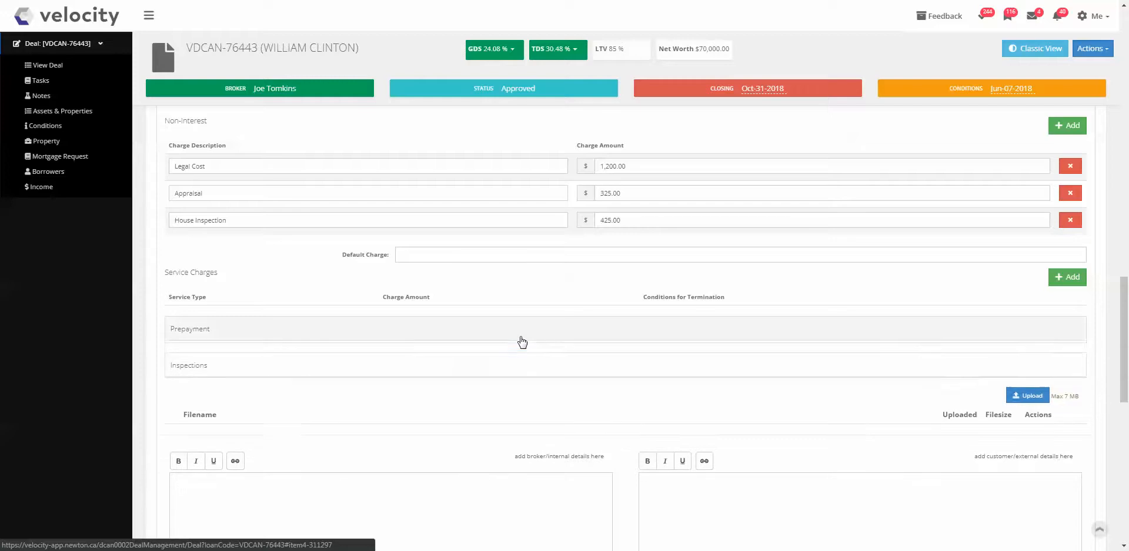
click(460, 365)
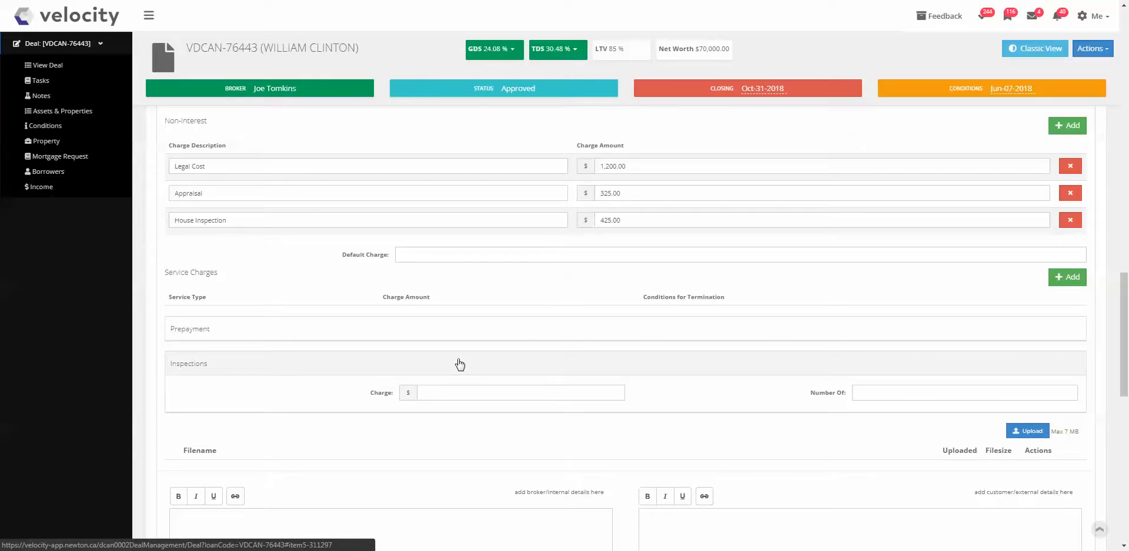
click(460, 365)
Create the PDF of the BC Fixed Credit Disclosure and open the generated document.
scroll(460, 364, up, 3)
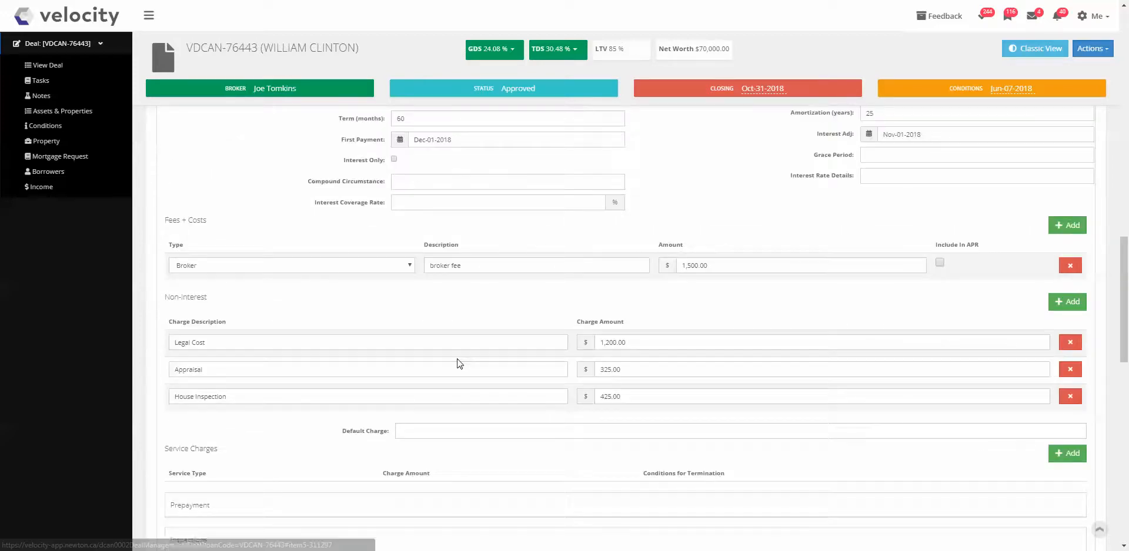
scroll(460, 364, up, 3)
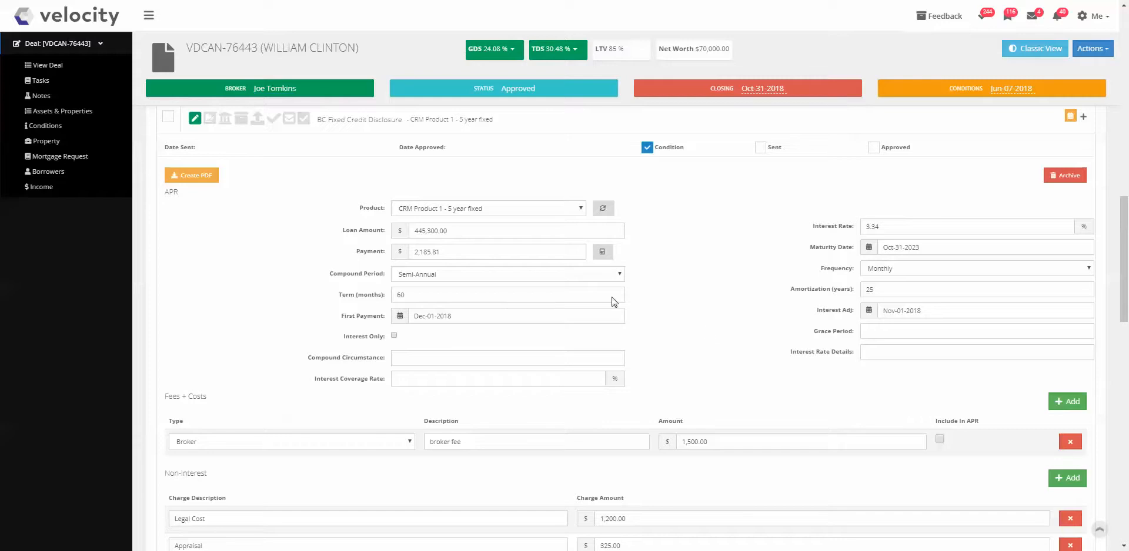
click(189, 176)
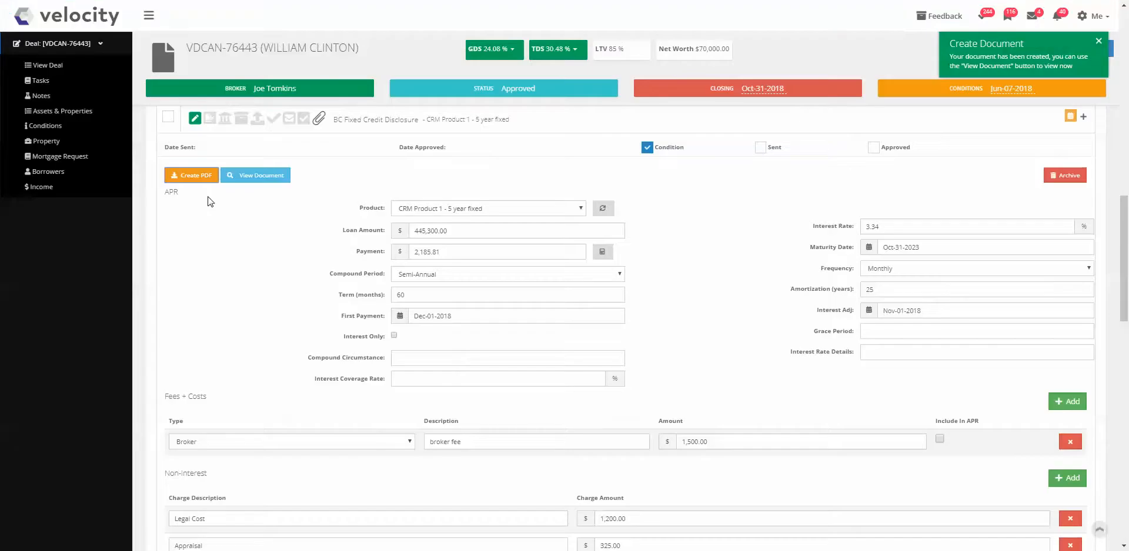
click(1097, 42)
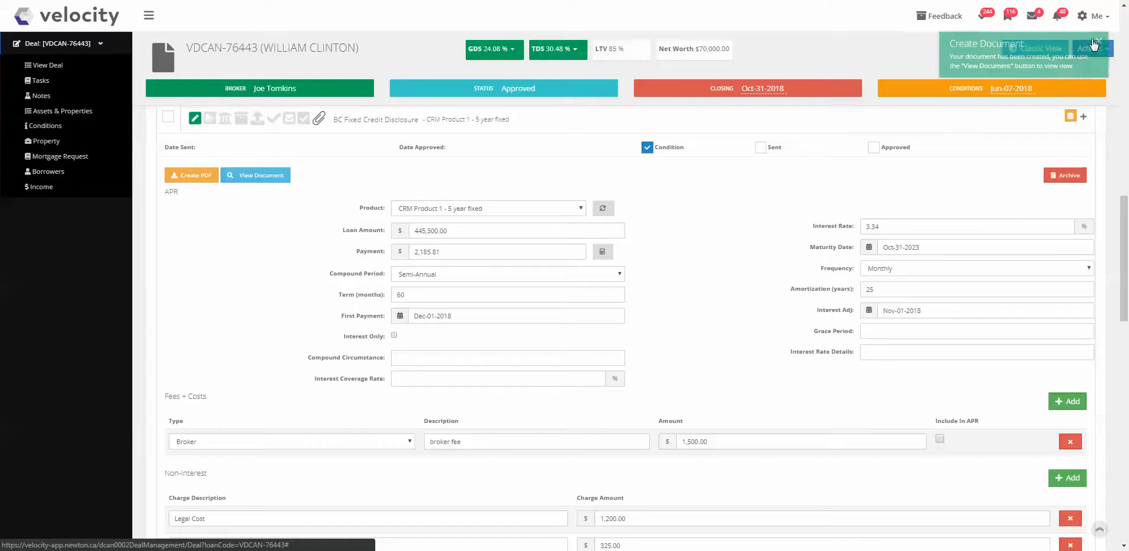
click(281, 174)
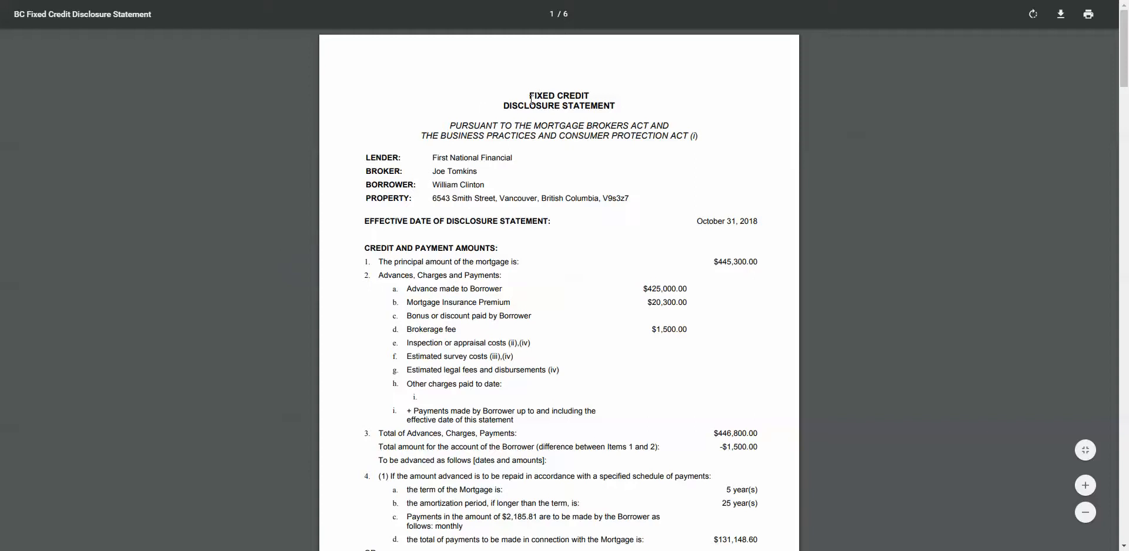
Examine the disclosure statement's credit and payment amounts, non-interest charges, APR, cost of credit and prepayment conditions.
scroll(532, 208, down, 2)
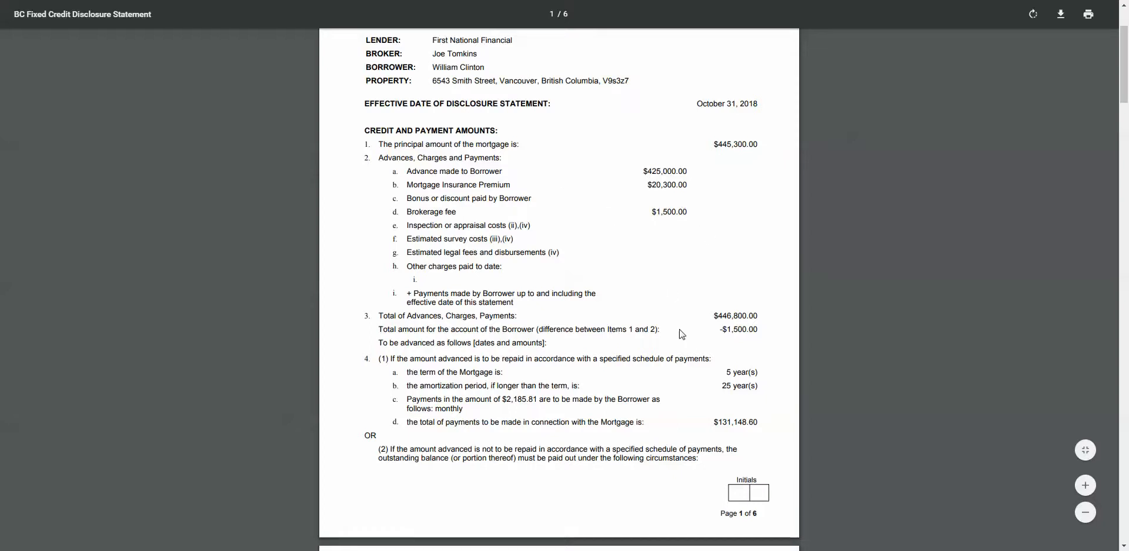
scroll(680, 334, down, 1)
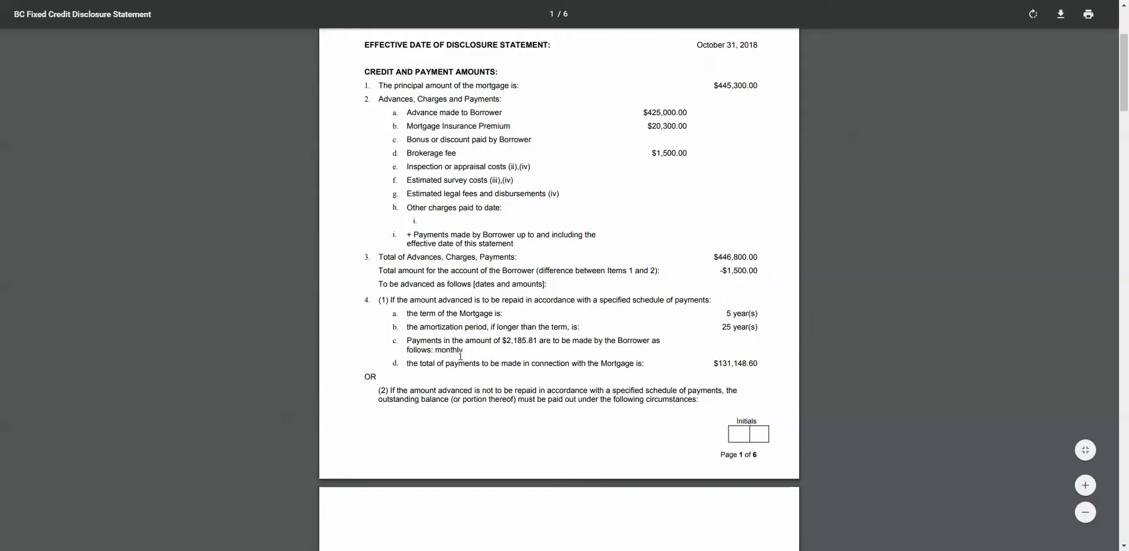
drag(414, 363, 644, 365)
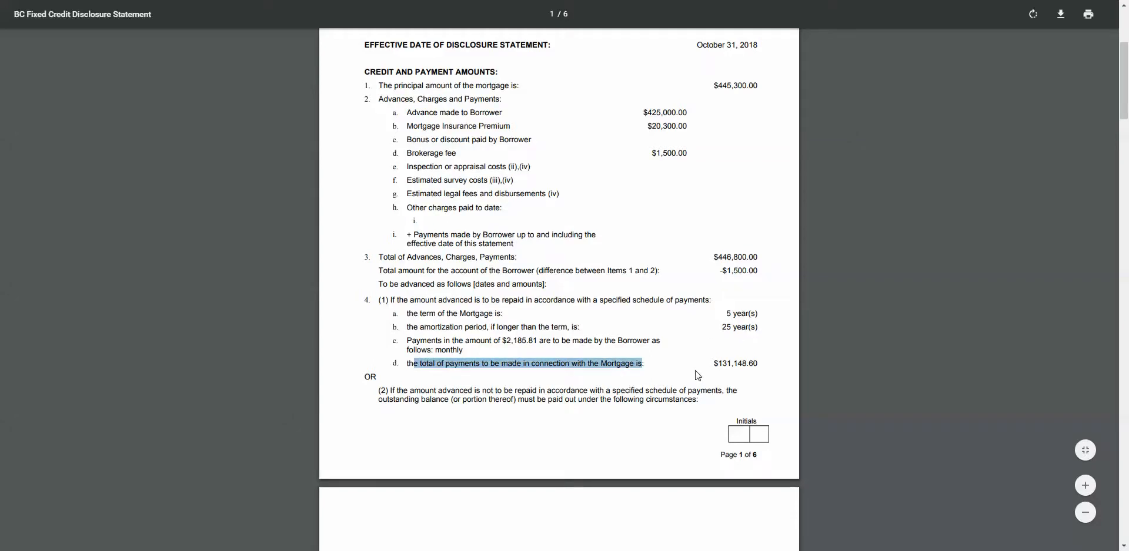
scroll(683, 362, down, 4)
scroll(683, 362, down, 4)
scroll(683, 362, down, 1)
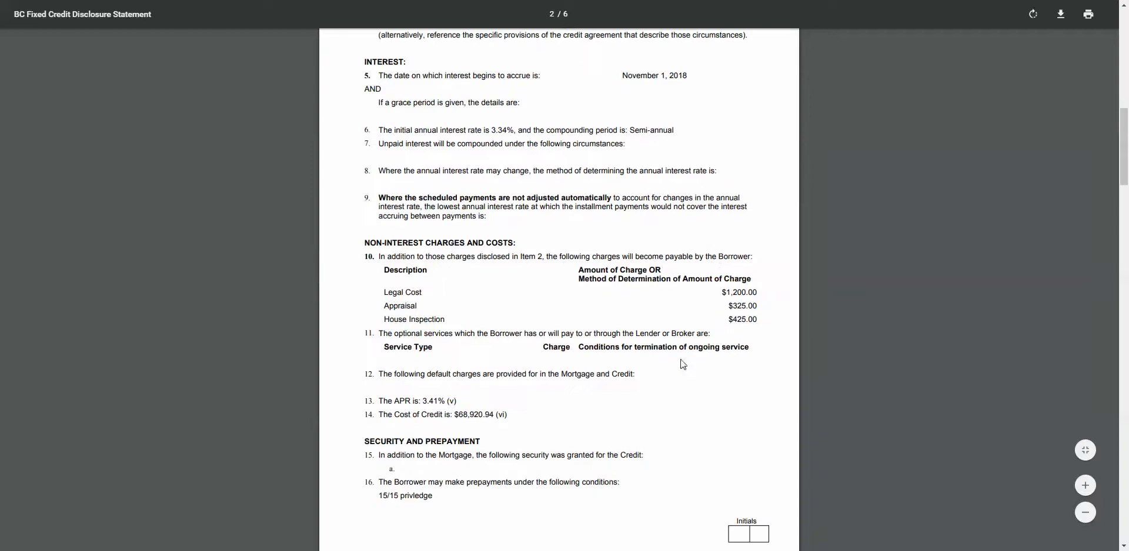
drag(362, 247, 503, 249)
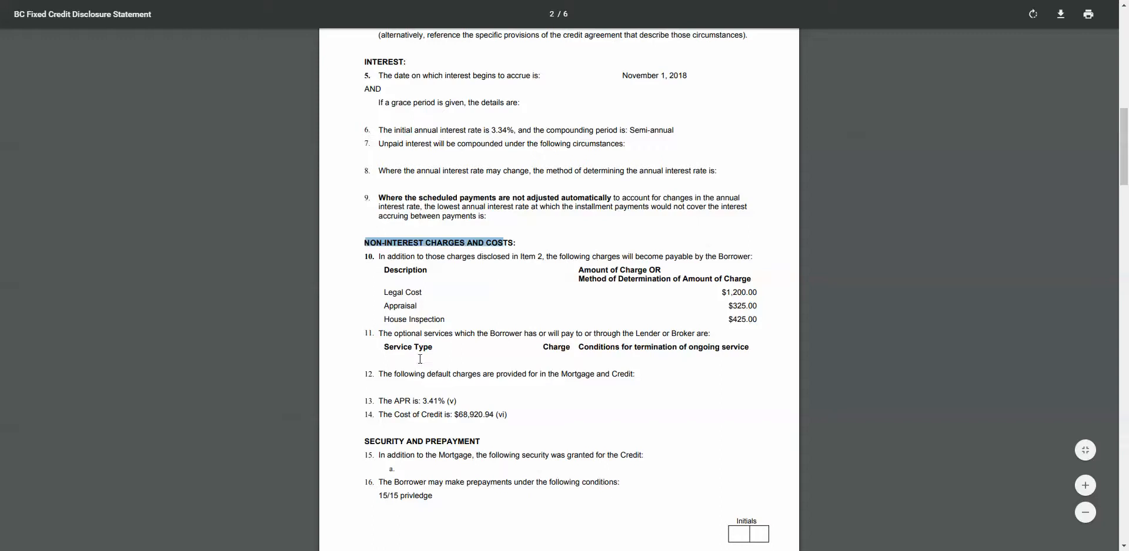
drag(389, 403, 411, 402)
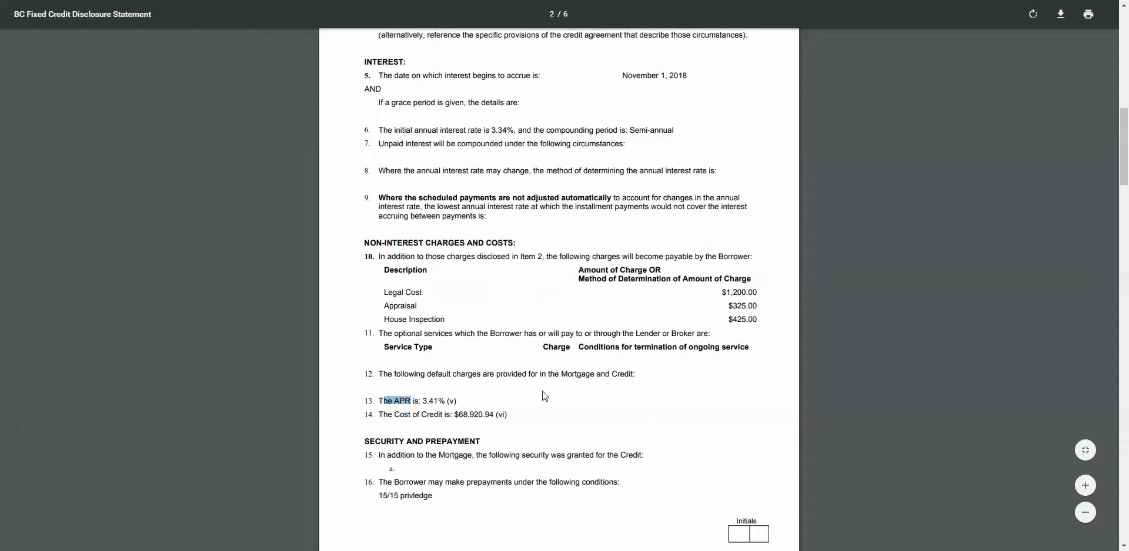
drag(498, 415, 384, 414)
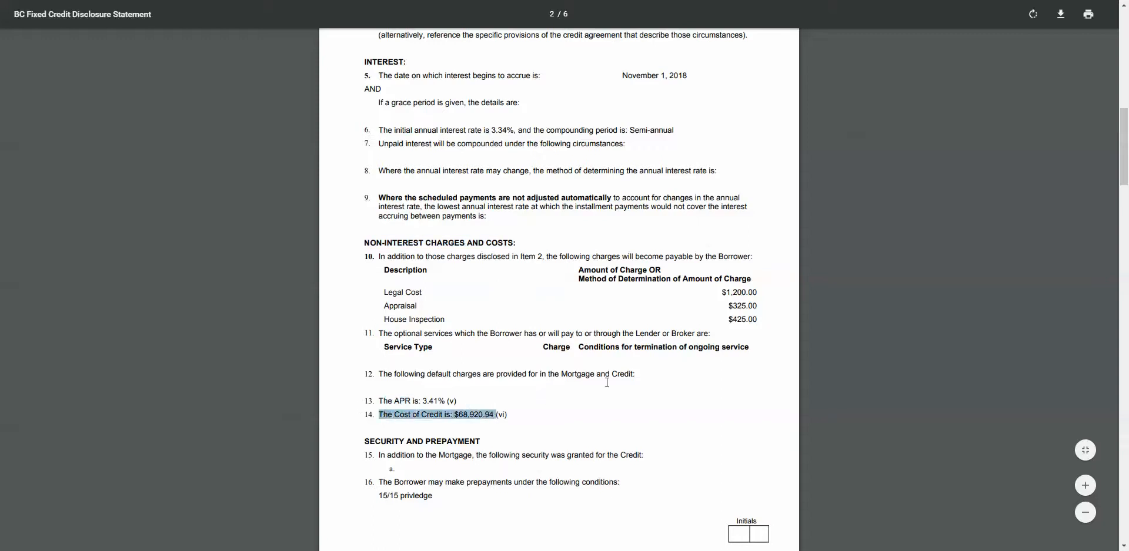
scroll(538, 380, down, 2)
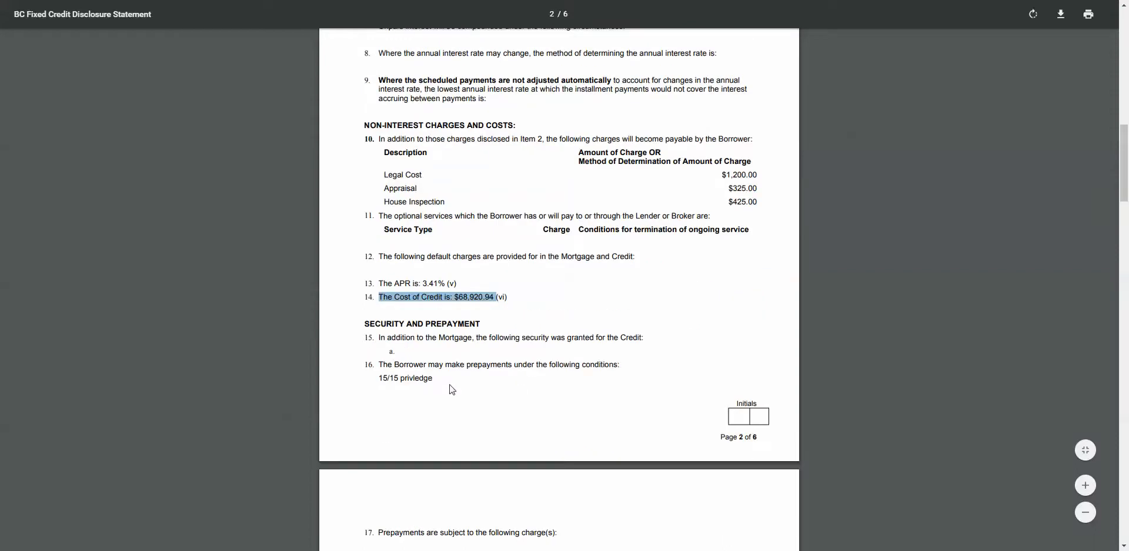
drag(439, 365, 389, 381)
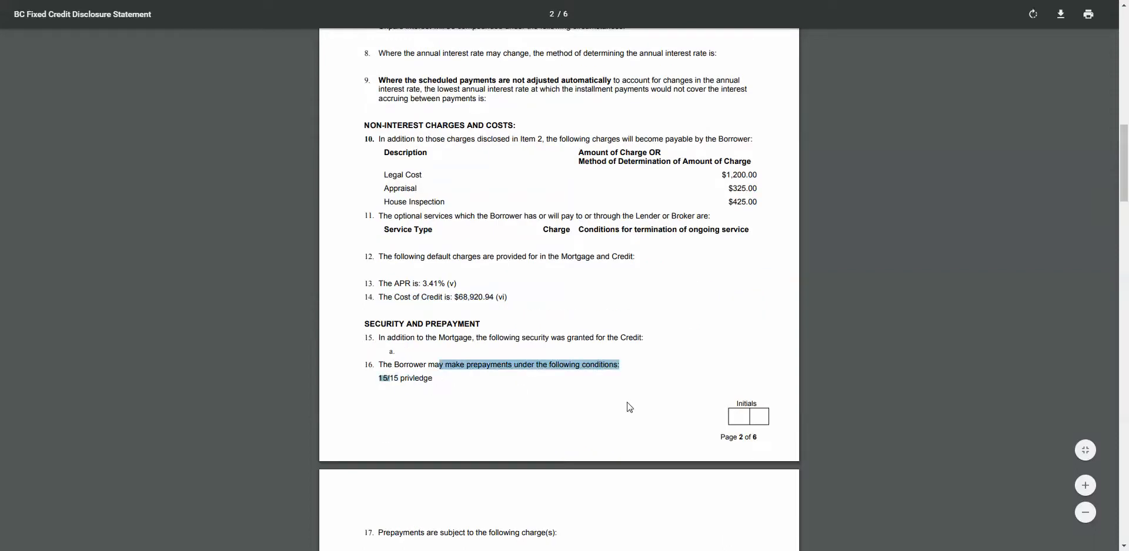
Review the disclosure's prepayment charges, lender and borrower signature blocks, notes and Schedule A regulations.
scroll(631, 395, down, 4)
scroll(631, 396, down, 3)
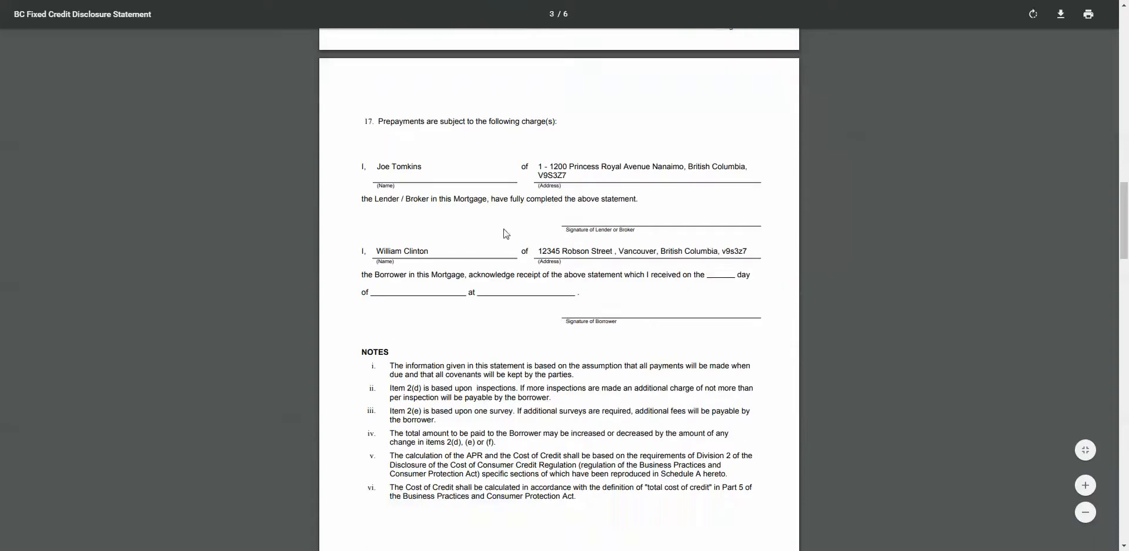
scroll(559, 302, down, 5)
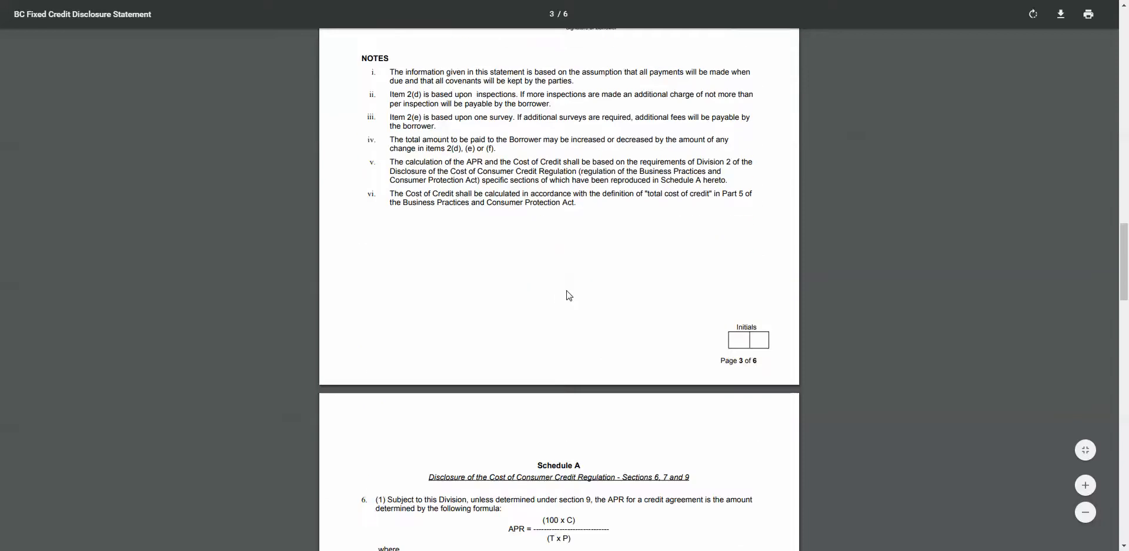
scroll(563, 295, down, 5)
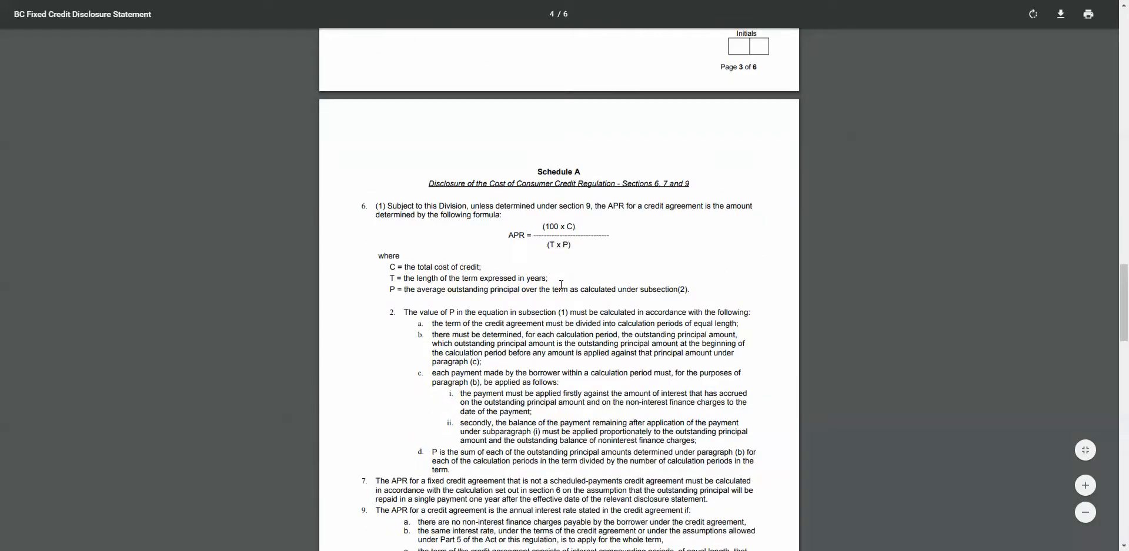
Review the Schedule A regulation and the total cost of credit definition through the last page, and return to the start of the disclosure statement.
scroll(561, 285, down, 2)
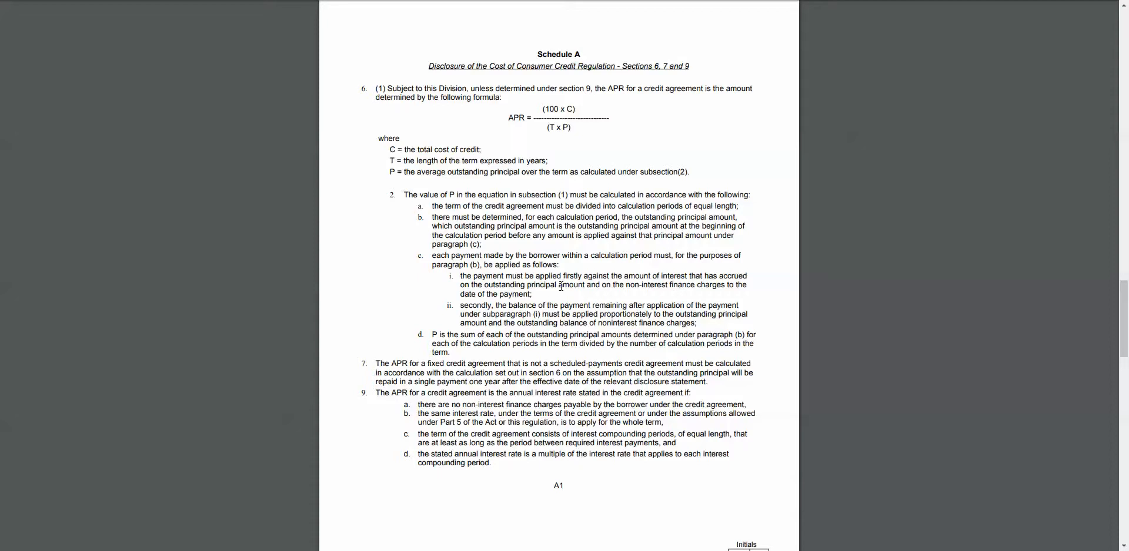
scroll(561, 286, down, 4)
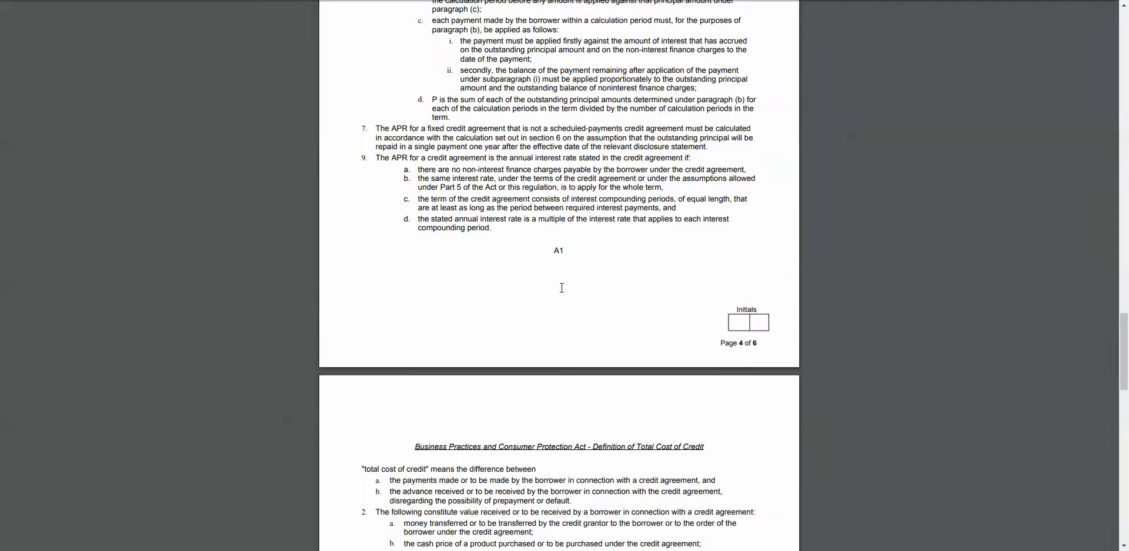
scroll(561, 288, down, 3)
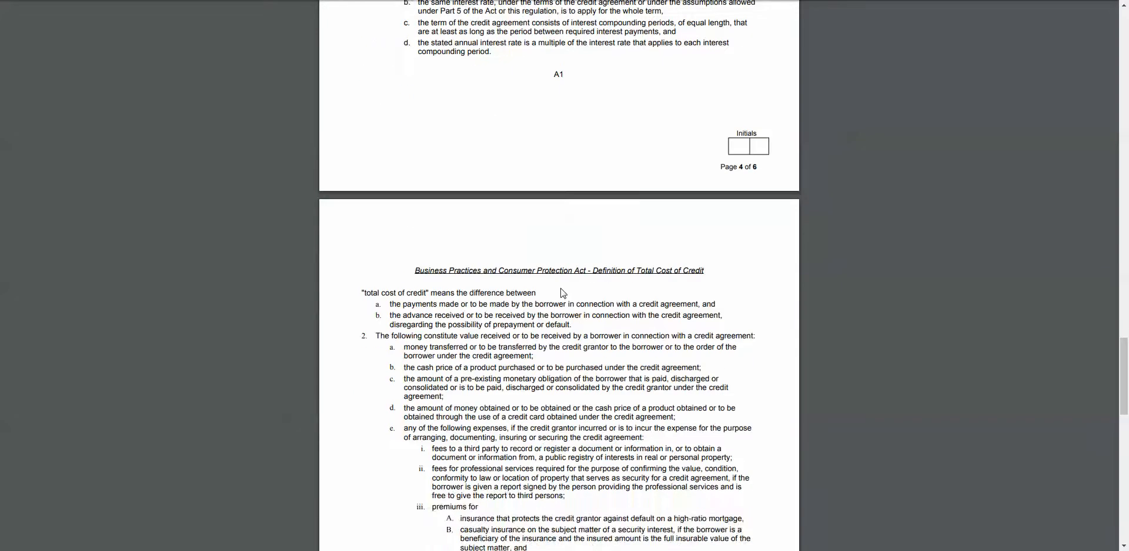
scroll(565, 293, down, 2)
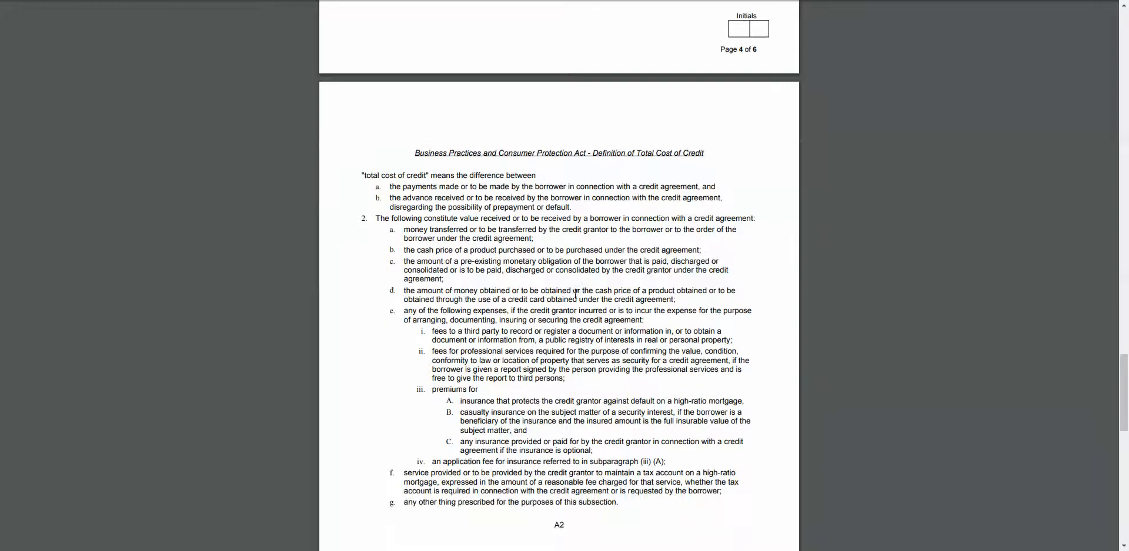
scroll(575, 294, down, 3)
scroll(575, 297, down, 5)
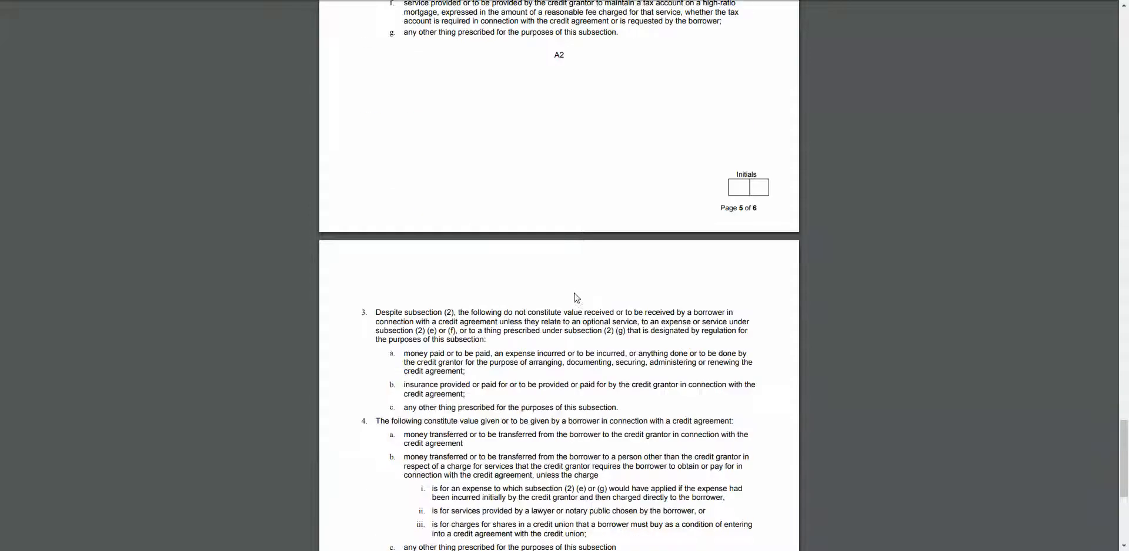
scroll(576, 288, down, 4)
scroll(576, 288, down, 1)
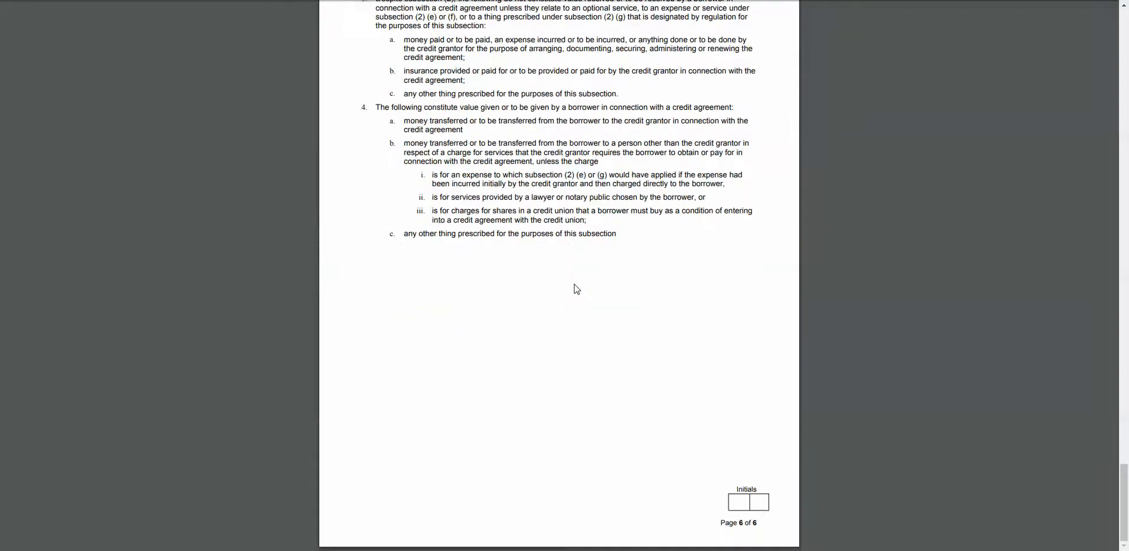
scroll(573, 282, up, 20)
scroll(572, 279, up, 20)
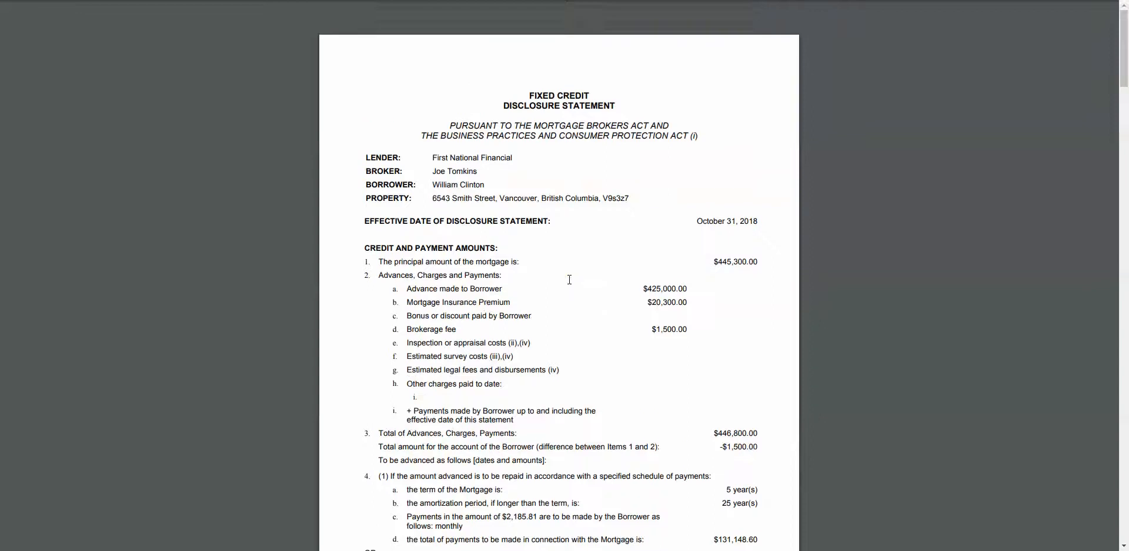